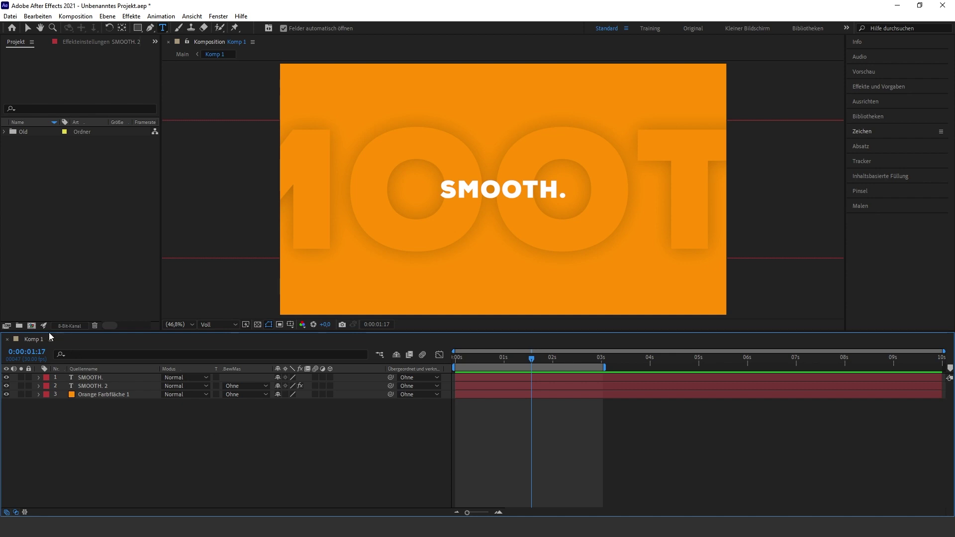
# - Create a 1920×1080, 30 fps composition named 'Text Animation' with a blue background
pyautogui.click(31, 326)
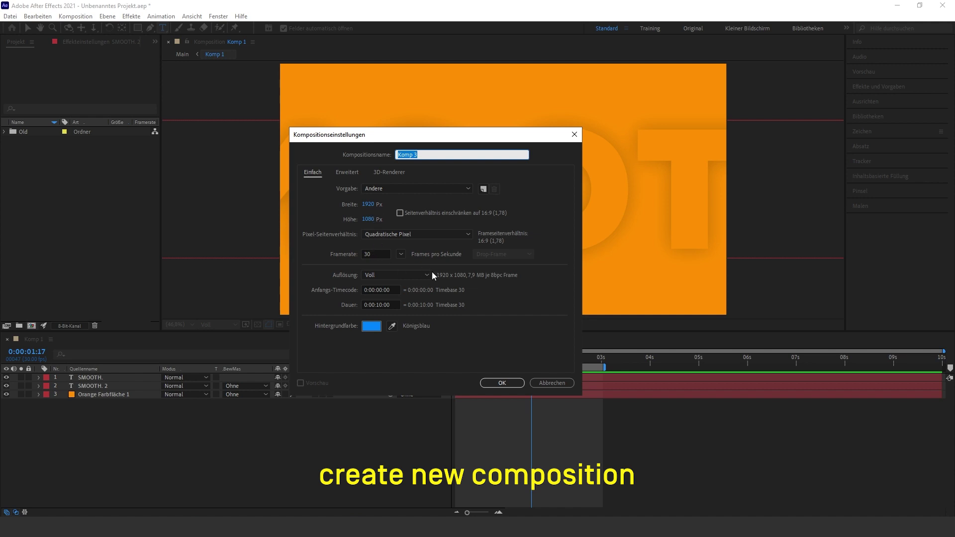
pyautogui.write('Tex')
pyautogui.write(' Animation')
pyautogui.press('Return')
pyautogui.press('v')
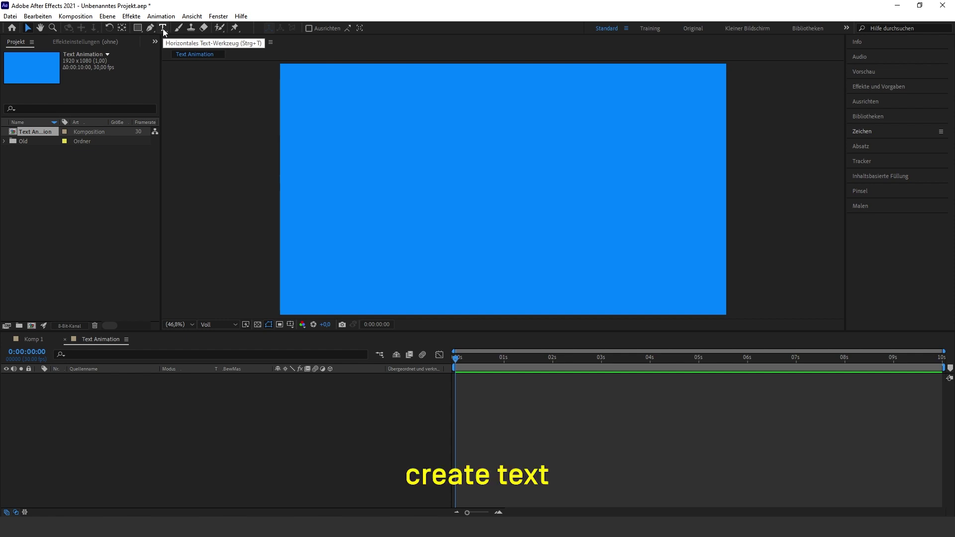
# - Create a text layer reading 'SMOOTH.' on the canvas
pyautogui.click(163, 30)
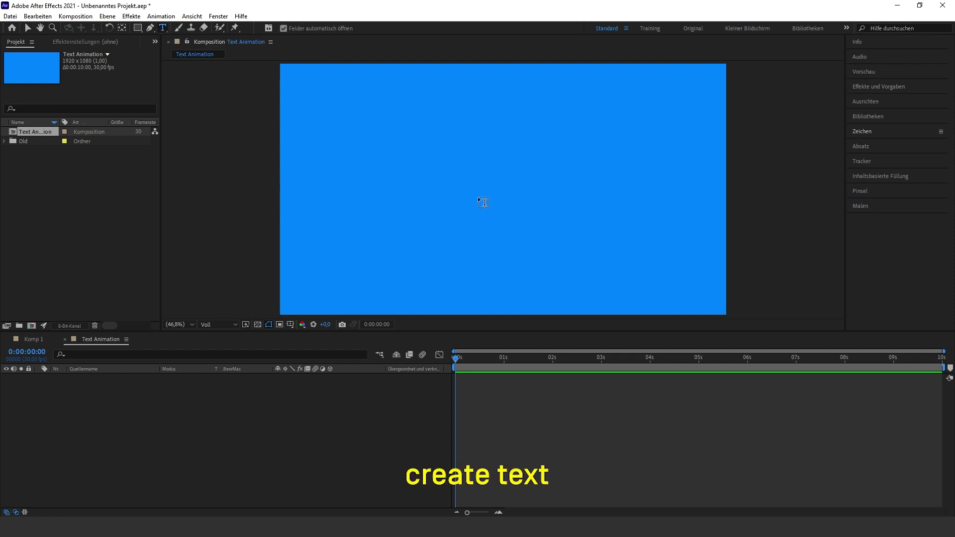
pyautogui.click(478, 200)
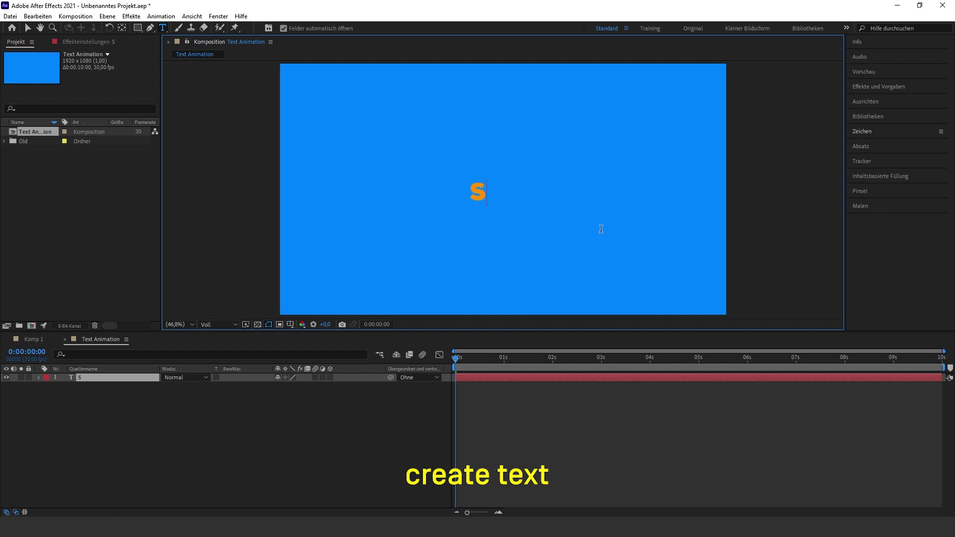
pyautogui.write('SMOOTH.')
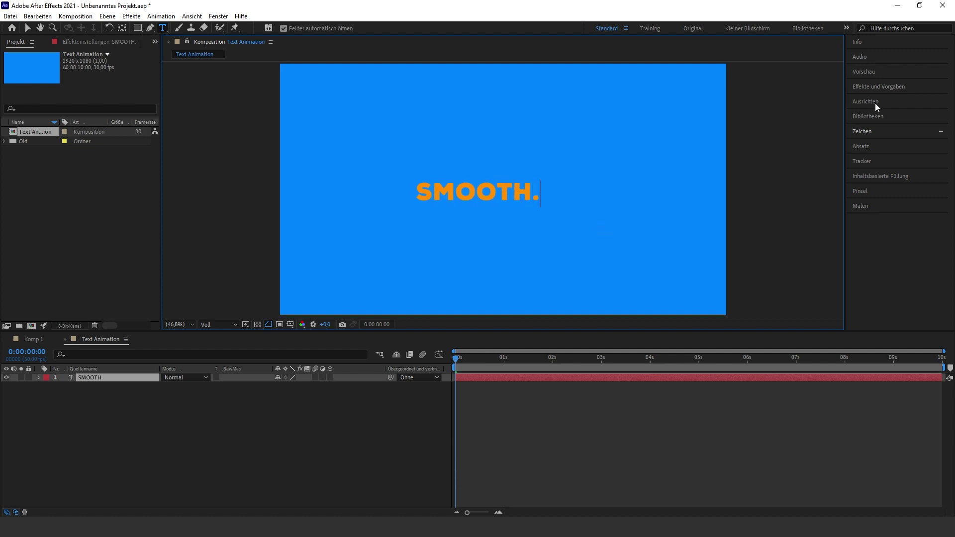
# - Centre the SMOOTH. text horizontally and vertically in the composition
pyautogui.click(874, 103)
pyautogui.click(873, 137)
pyautogui.click(924, 137)
pyautogui.hotkey('ctrl', '6')
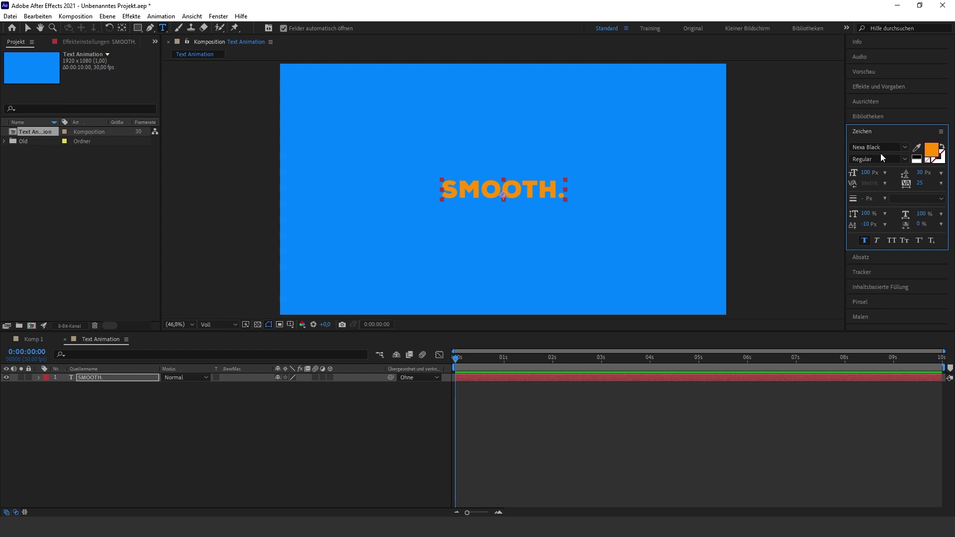
# - Change the SMOOTH. text fill colour from orange to white
pyautogui.click(935, 157)
pyautogui.click(90, 261)
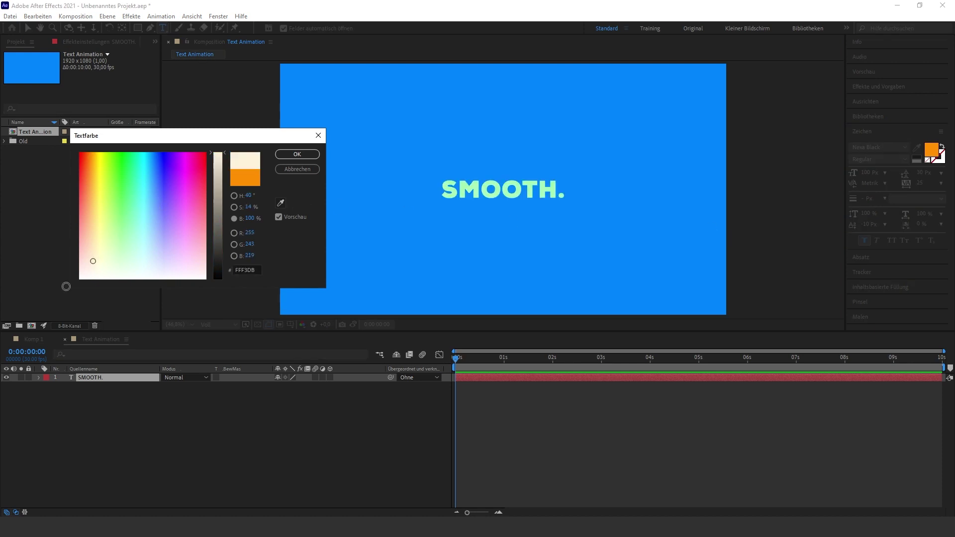
pyautogui.click(305, 156)
pyautogui.click(276, 423)
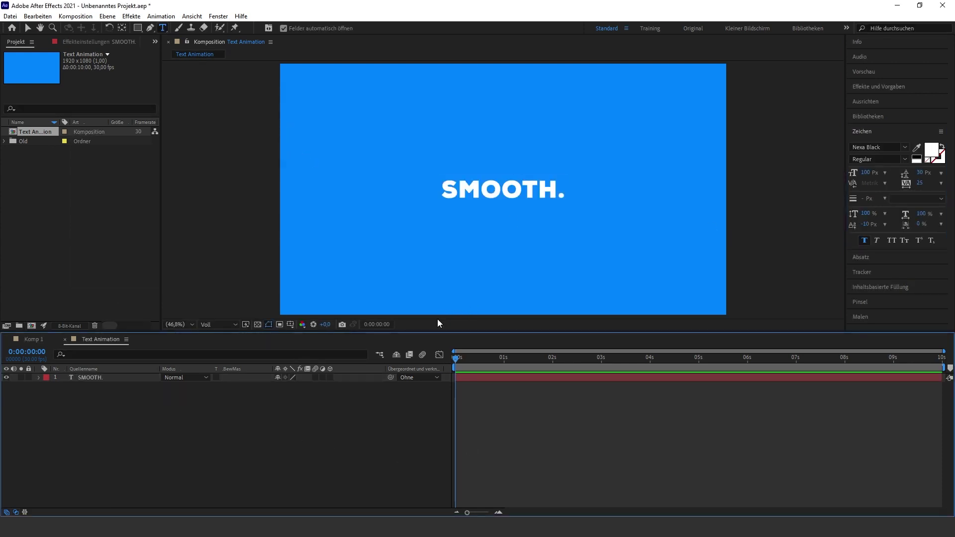
# - Add a Position animator (Animator 1) to the SMOOTH. text layer
pyautogui.press('v')
pyautogui.click(38, 378)
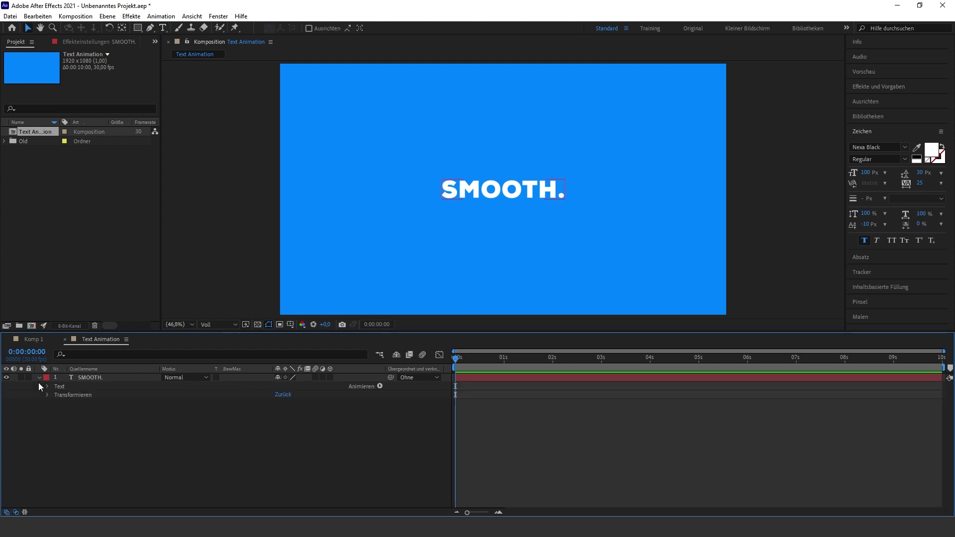
pyautogui.click(380, 386)
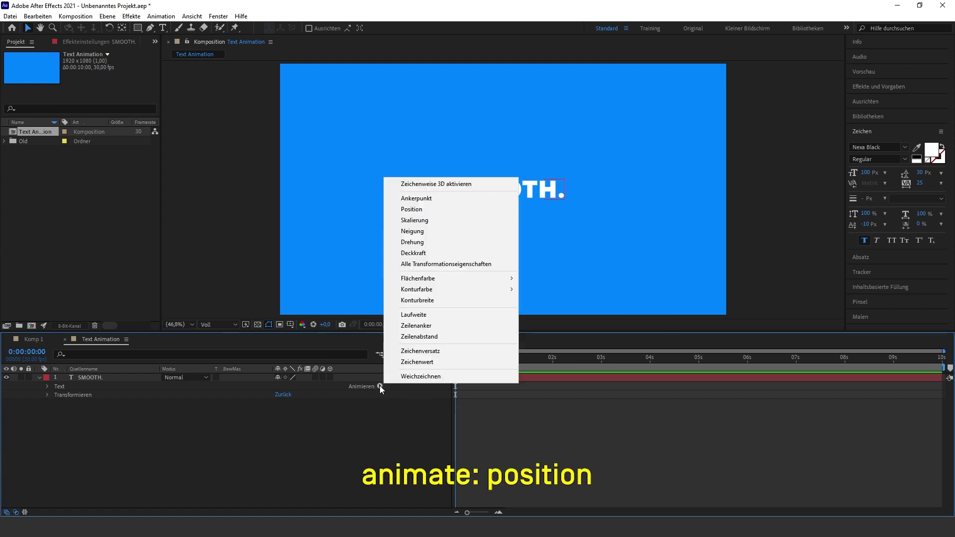
pyautogui.click(423, 211)
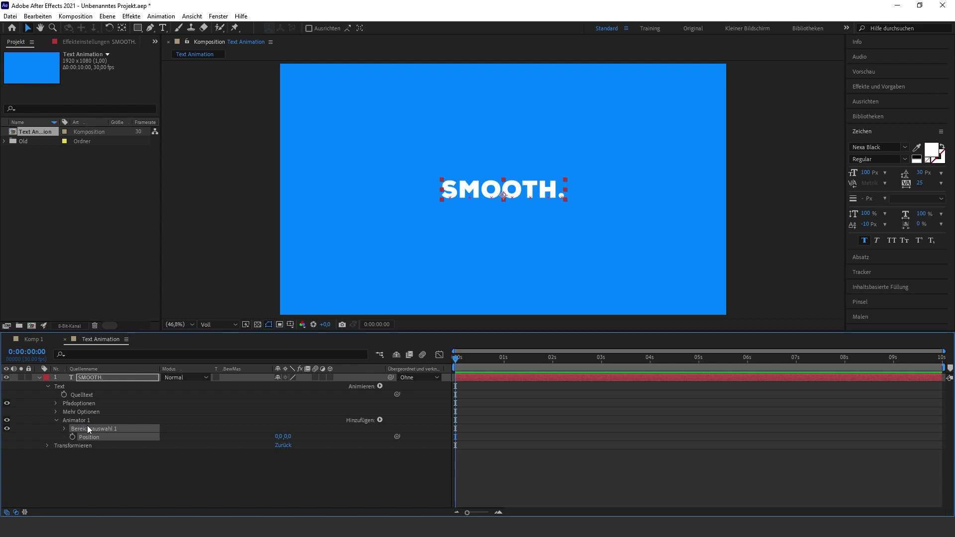
pyautogui.click(380, 421)
# - Add Deckkraft (opacity) and Laufweite (tracking) properties to Animator 1
pyautogui.moveTo(393, 423)
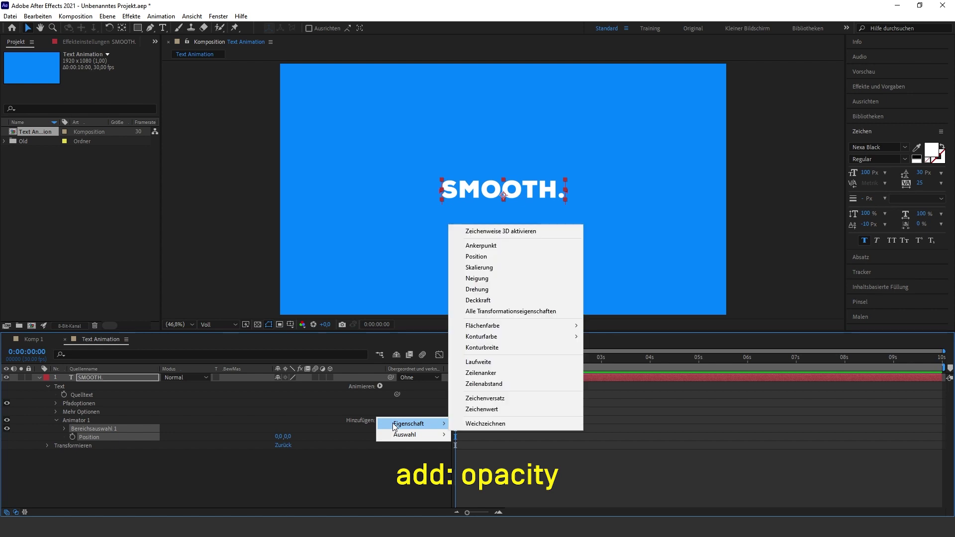
pyautogui.click(482, 301)
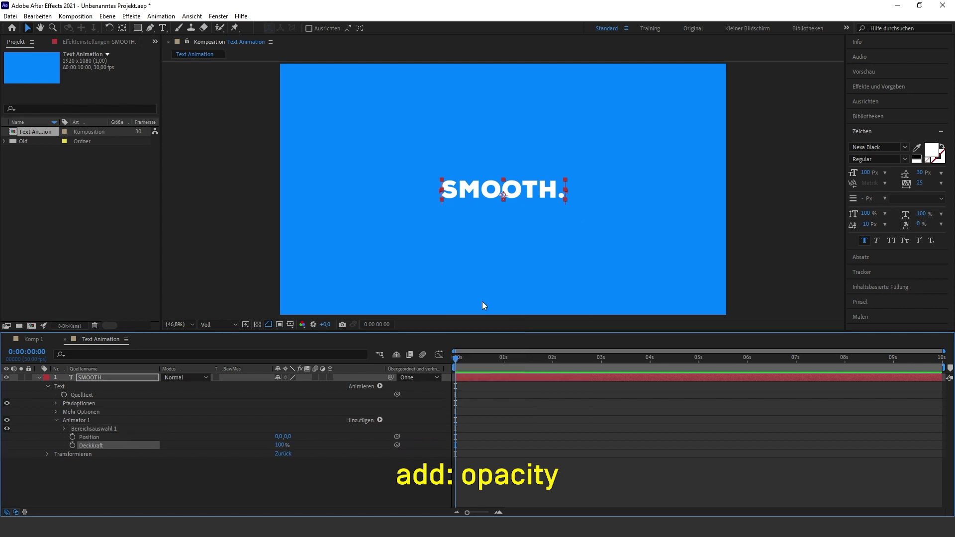
pyautogui.click(379, 421)
pyautogui.moveTo(400, 425)
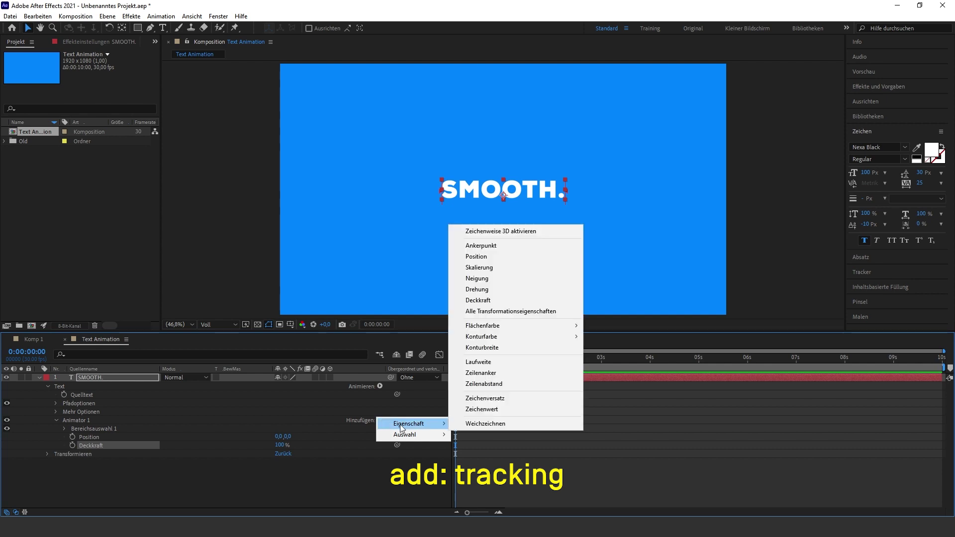
pyautogui.click(474, 362)
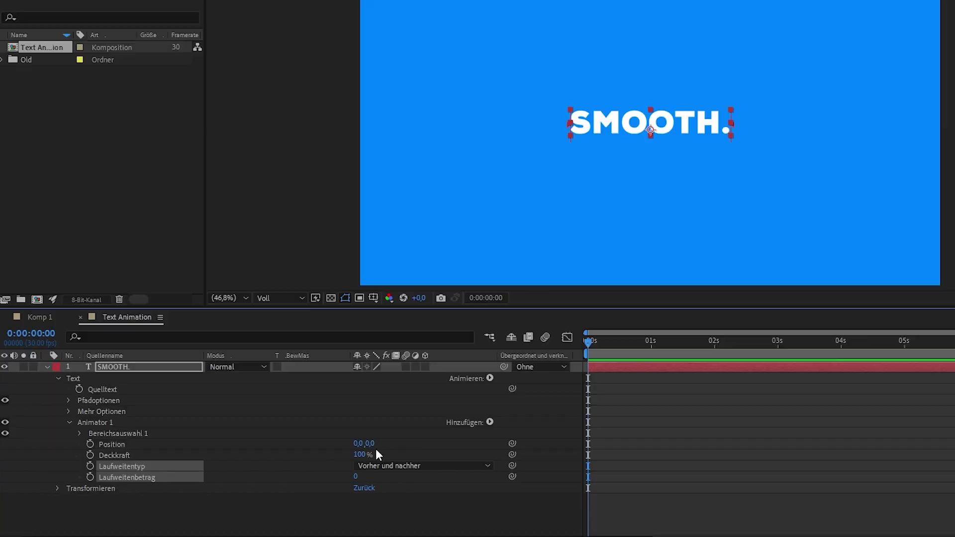
pyautogui.click(371, 444)
# - Set Animator 1's Position to 0,150, opacity to 0 % and tracking amount to -60
pyautogui.write('150')
pyautogui.press('Return')
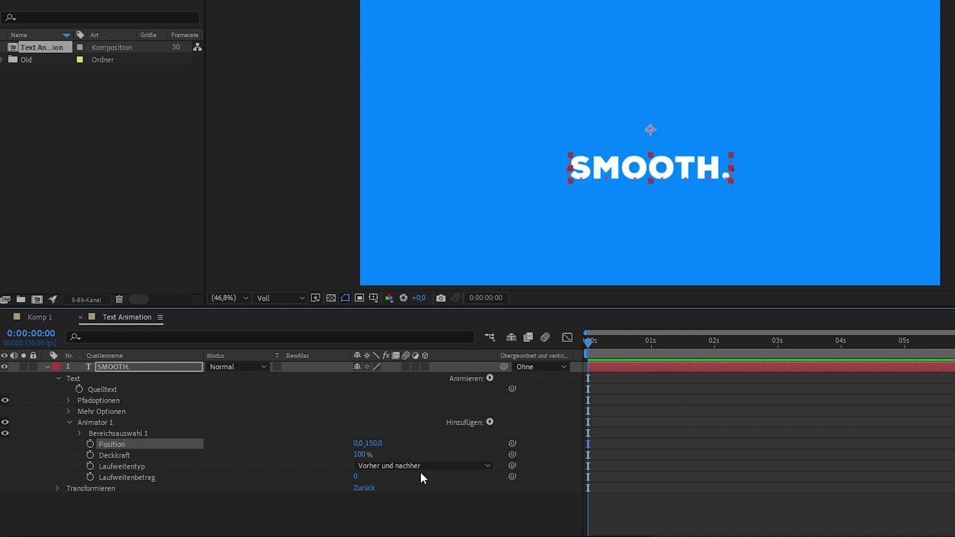
pyautogui.click(361, 454)
pyautogui.write('0')
pyautogui.press('Return')
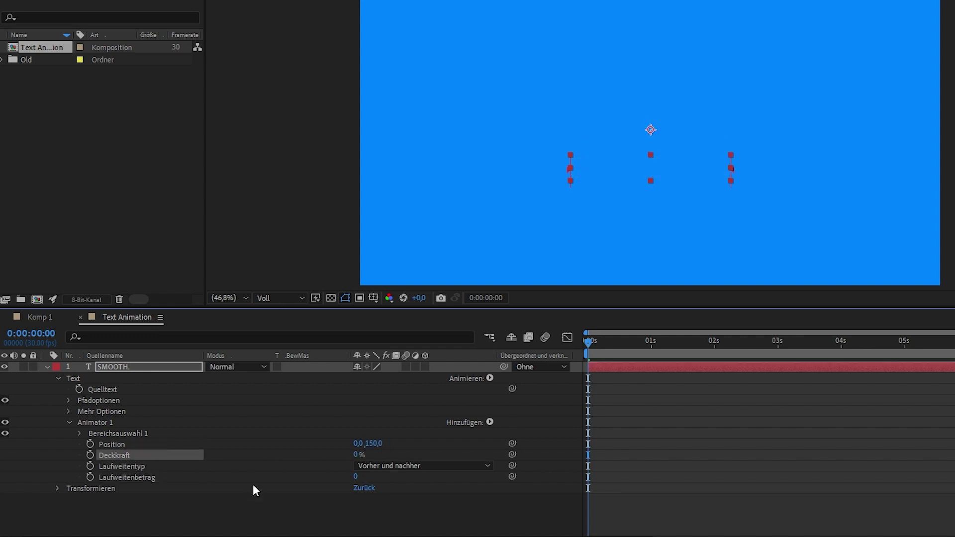
pyautogui.click(356, 478)
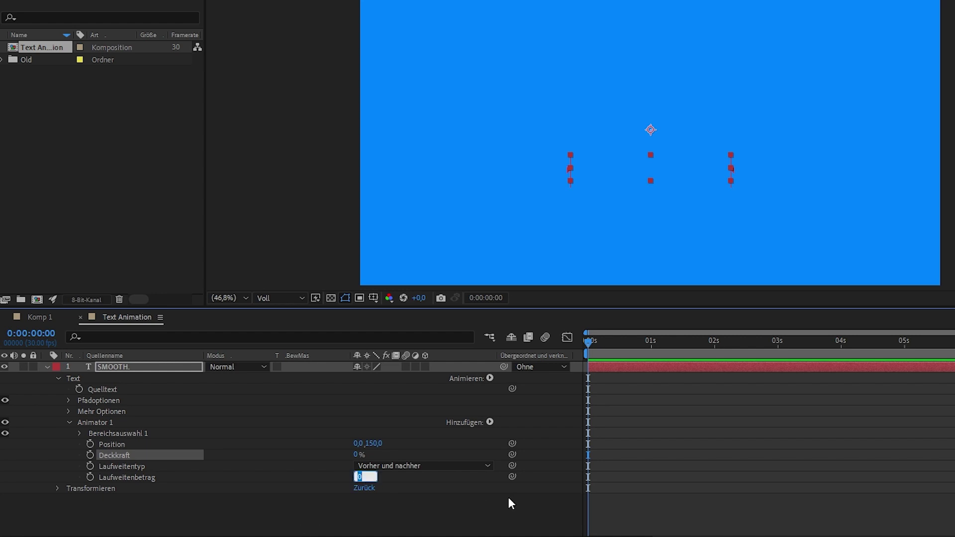
pyautogui.write('-60')
pyautogui.press('Return')
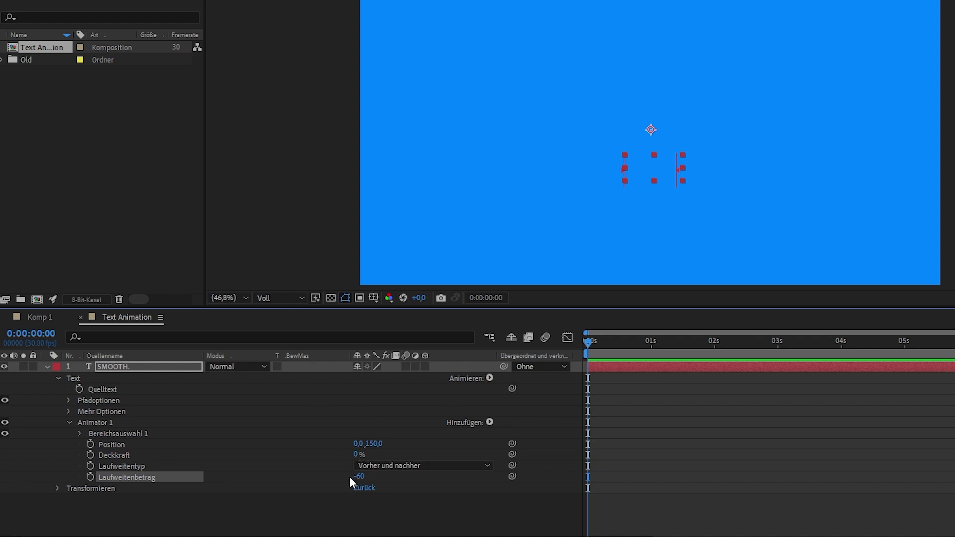
pyautogui.click(80, 434)
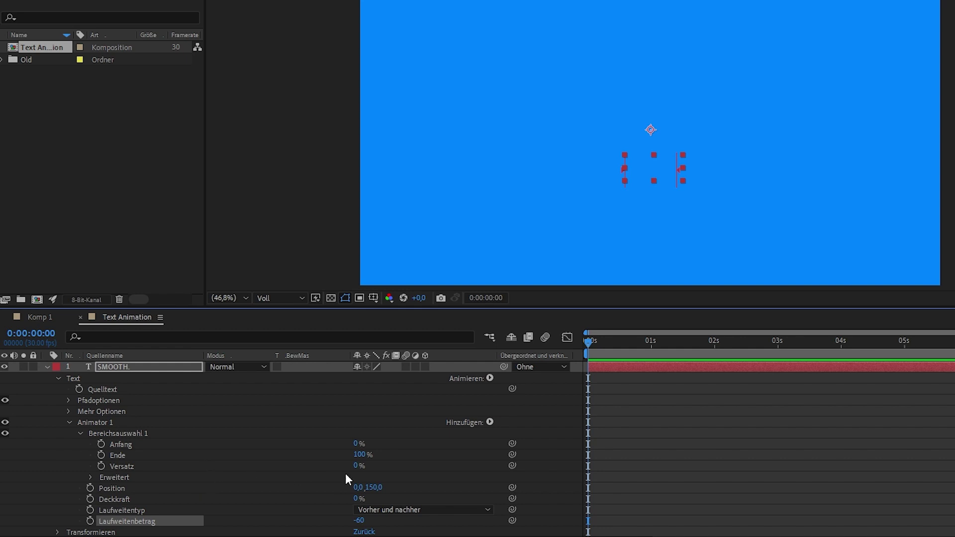
# - Keyframe Range Selector Start (Anfang) from 0 s to 100 % at 0:00:01:15
pyautogui.moveTo(356, 444)
pyautogui.mouseDown()
pyautogui.moveTo(459, 444)
pyautogui.moveTo(342, 486)
pyautogui.mouseUp()
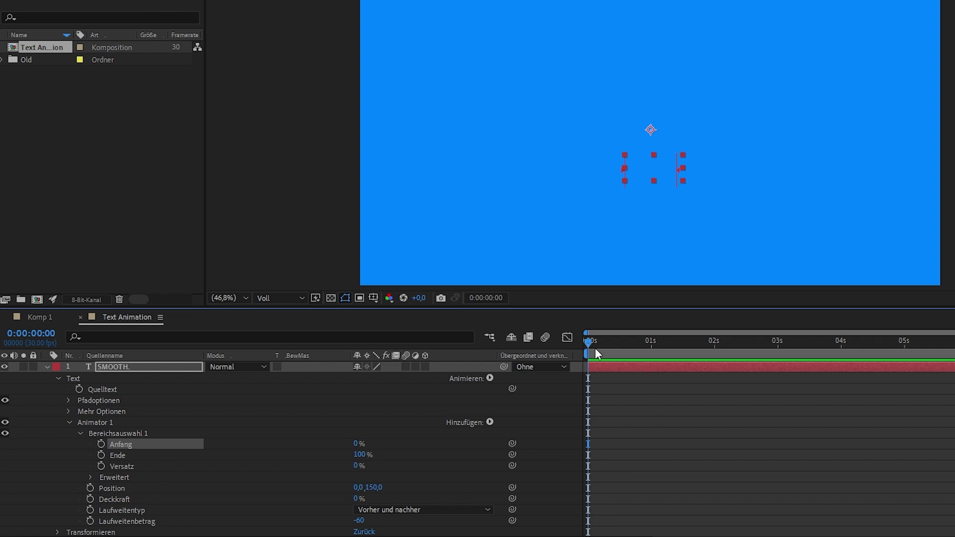
pyautogui.click(100, 443)
pyautogui.click(681, 342)
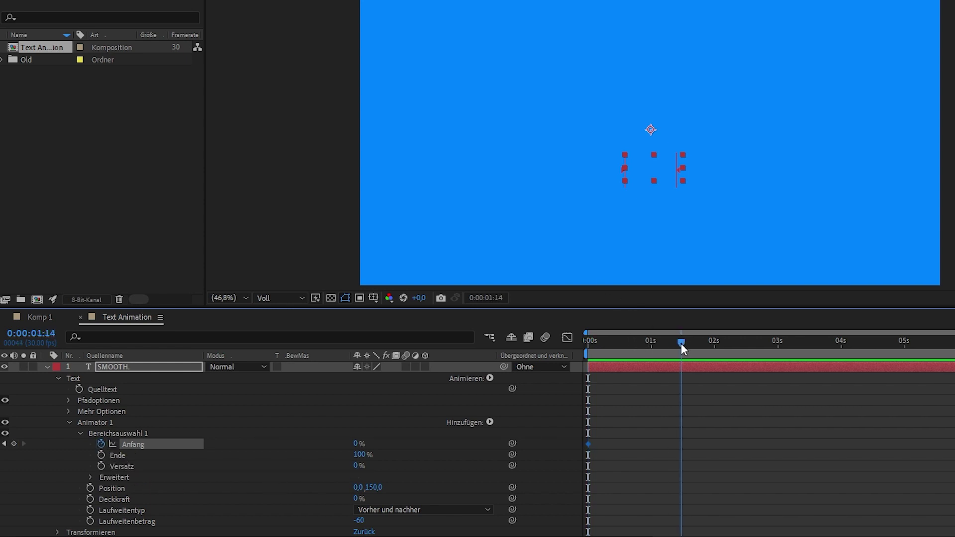
pyautogui.click(682, 344)
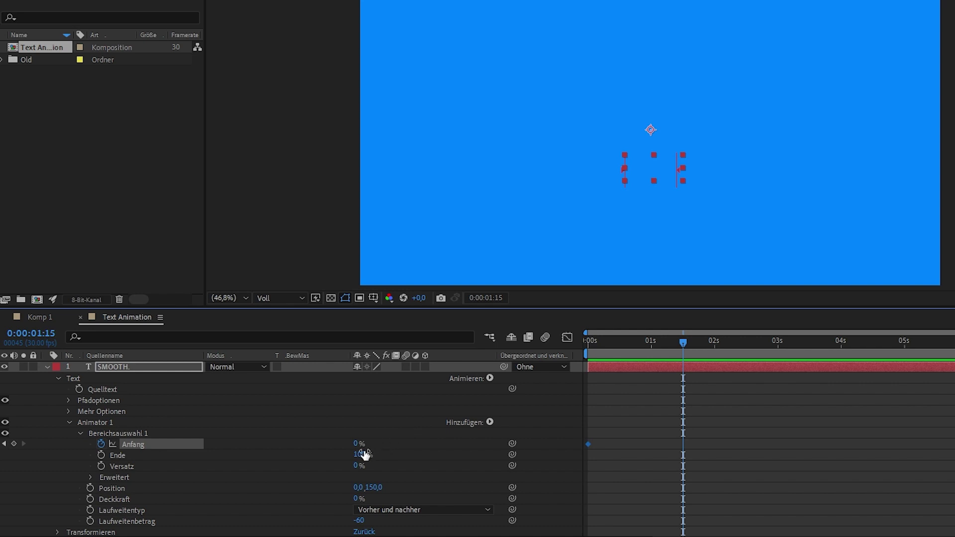
pyautogui.moveTo(356, 443); pyautogui.dragTo(492, 443)
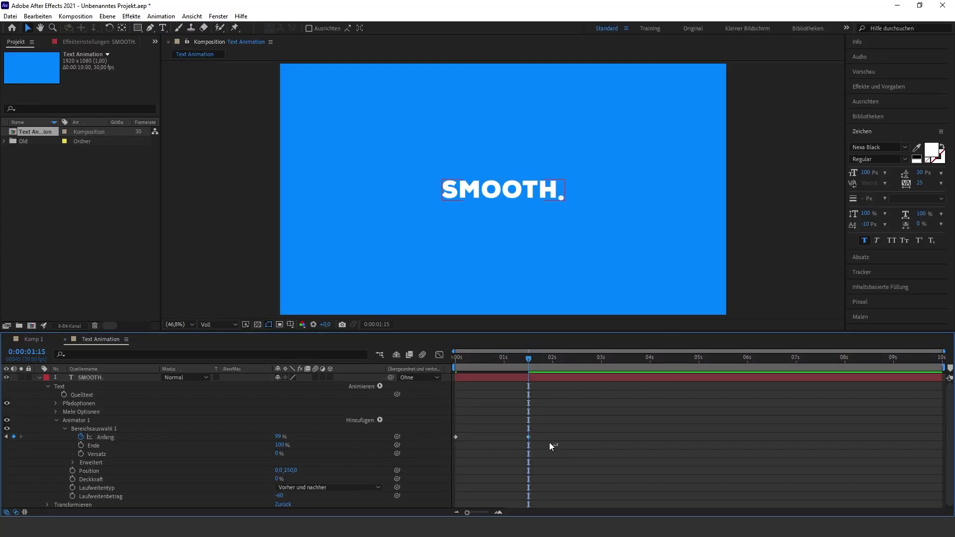
pyautogui.moveTo(558, 446); pyautogui.dragTo(453, 425)
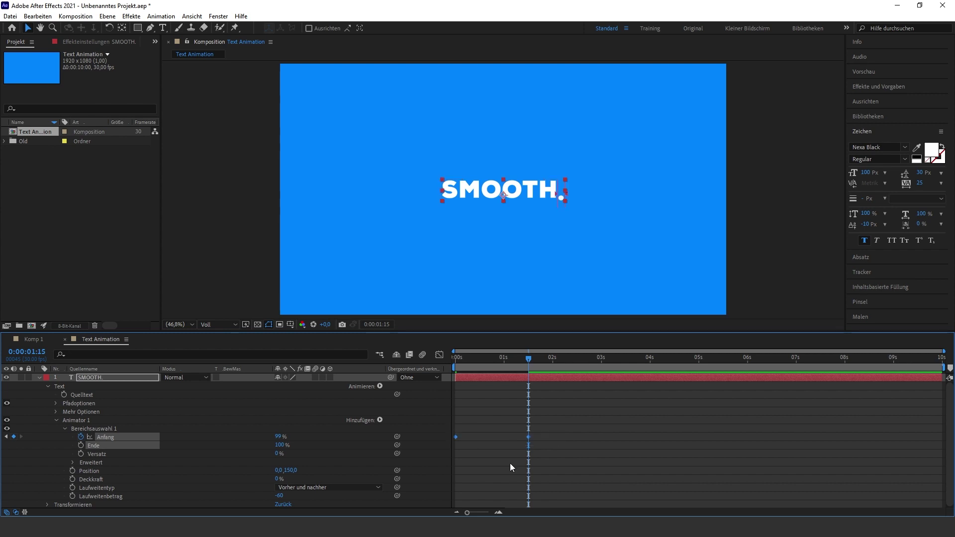
# - Apply Easy Ease to the Anfang keyframes, raise influence to about 95 %, and preview
pyautogui.press('F9')
pyautogui.click(439, 355)
pyautogui.moveTo(549, 466)
pyautogui.mouseDown()
pyautogui.moveTo(453, 491)
pyautogui.moveTo(492, 481)
pyautogui.mouseUp()
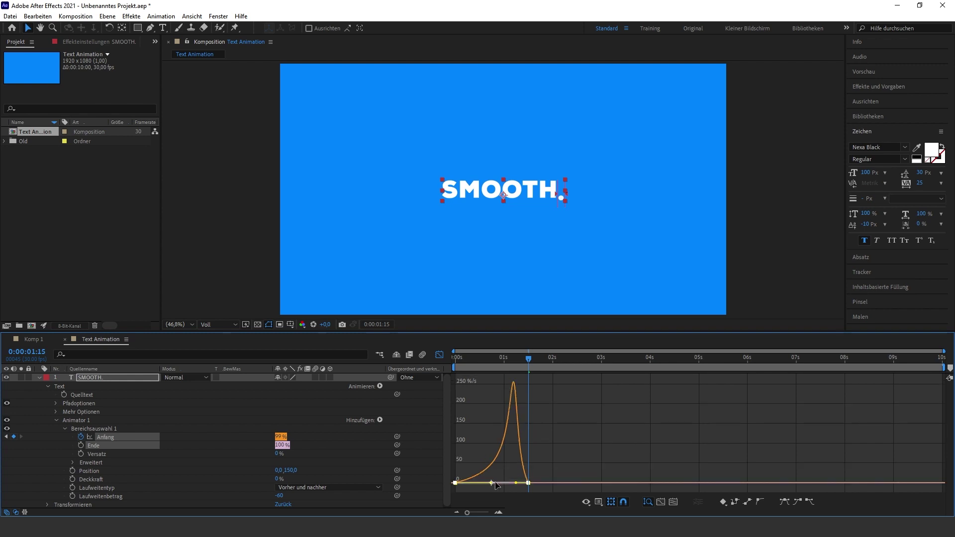
pyautogui.moveTo(516, 482); pyautogui.dragTo(491, 481)
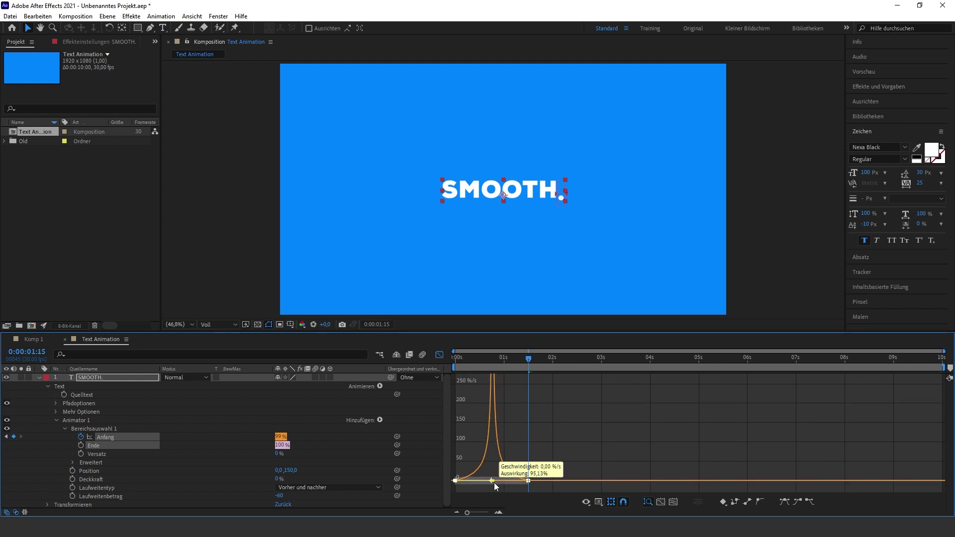
pyautogui.click(439, 355)
pyautogui.press('Home')
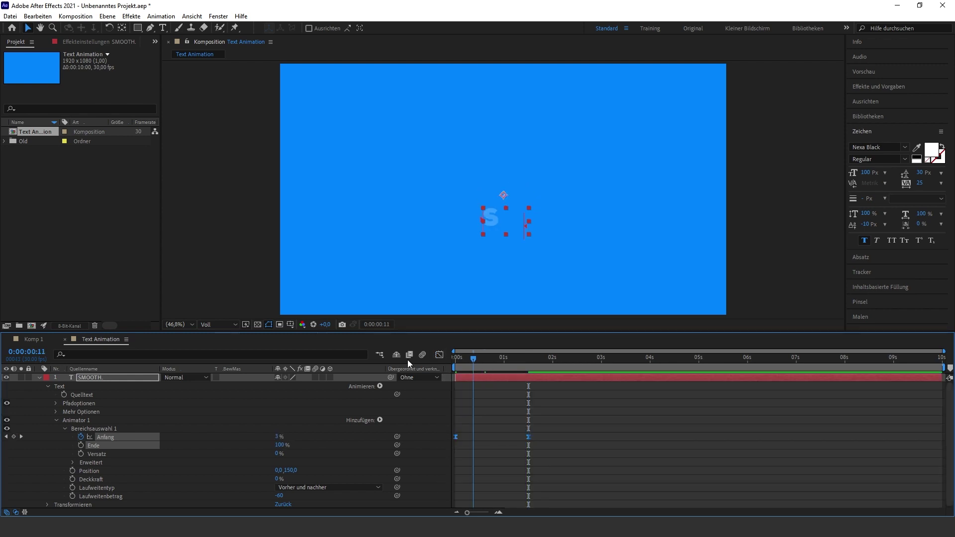
pyautogui.press('space')
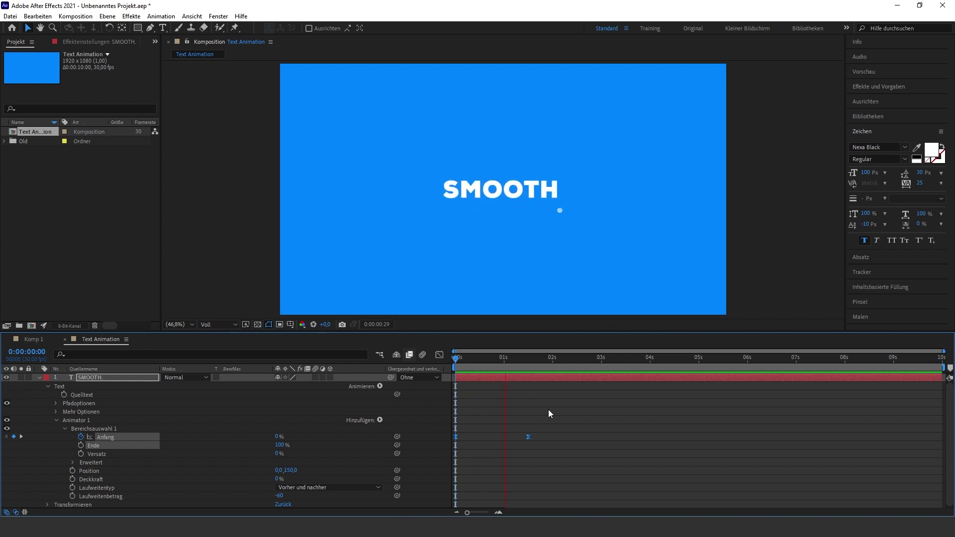
# - Add a second Laufweite (tracking) animator, Animator 2, to the SMOOTH. layer
pyautogui.click(549, 410)
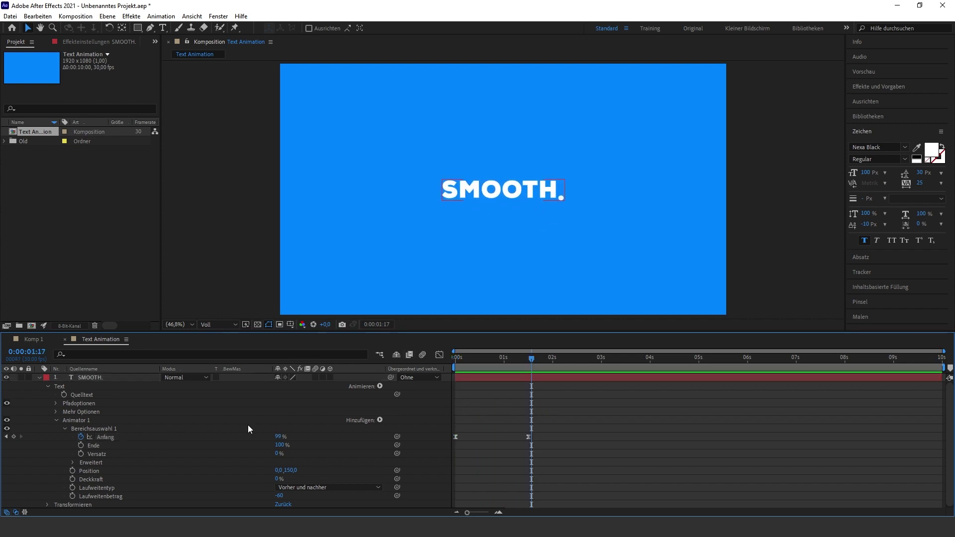
pyautogui.click(380, 386)
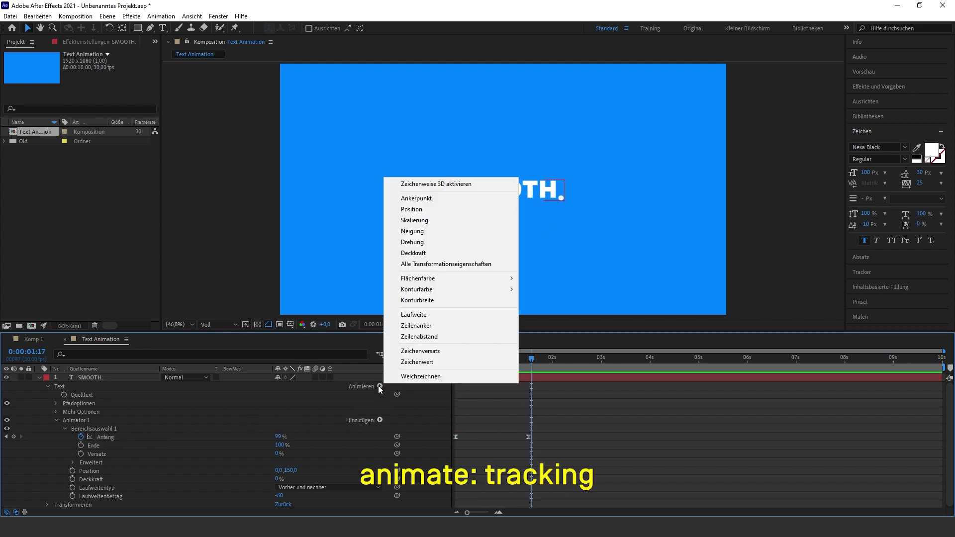
pyautogui.click(421, 315)
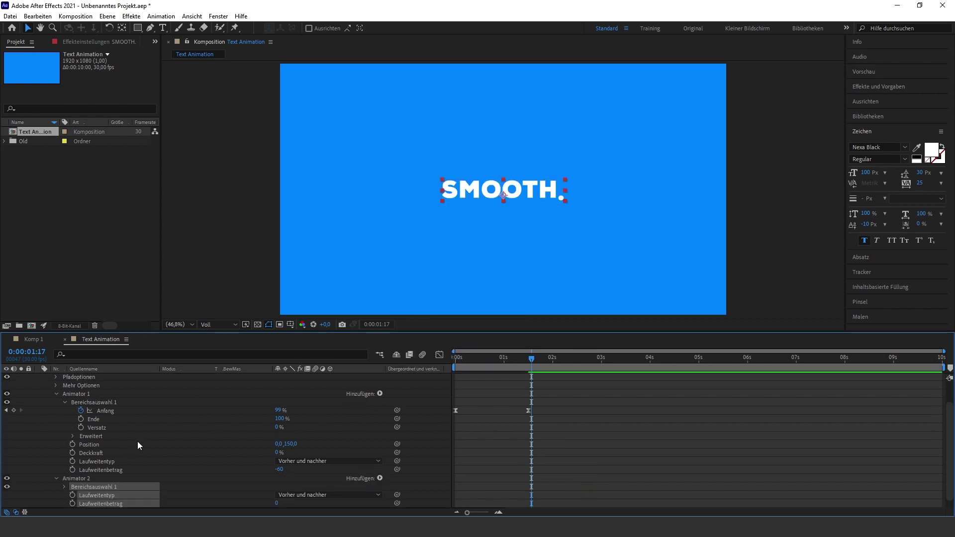
pyautogui.scroll(-1, 127, 449)
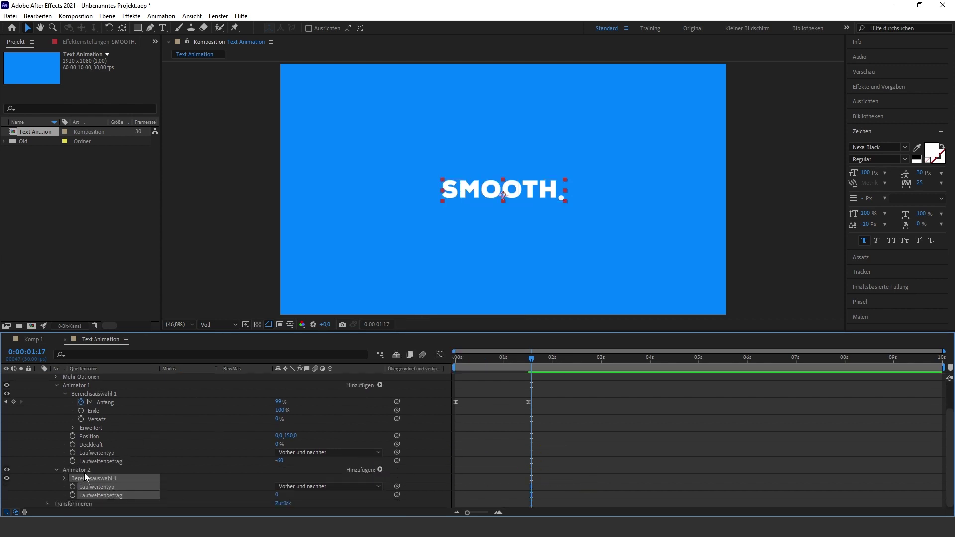
# - Keyframe Animator 2's tracking from 0 at 0:00:01:00 to 20 at 0:00:02:15, with Easy Ease
pyautogui.moveTo(512, 357); pyautogui.dragTo(504, 358)
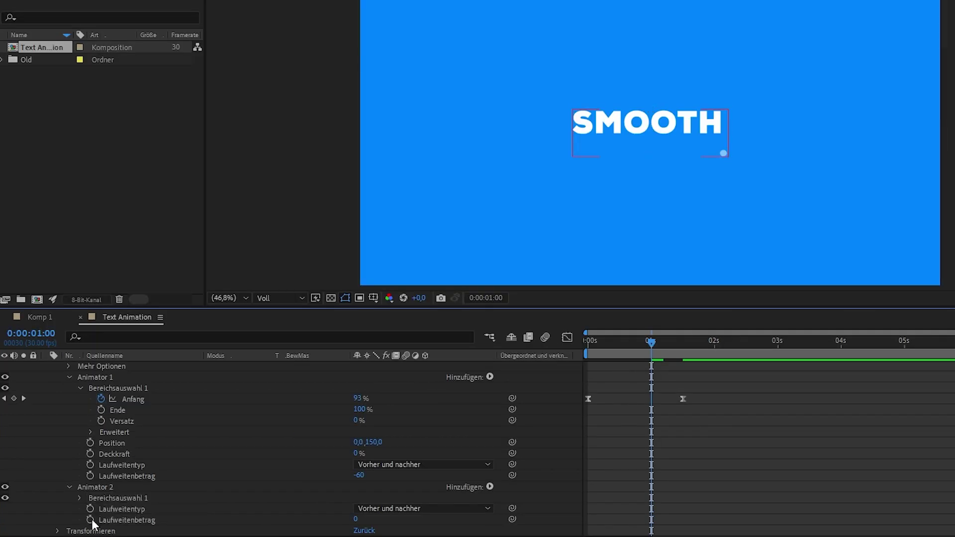
pyautogui.click(90, 520)
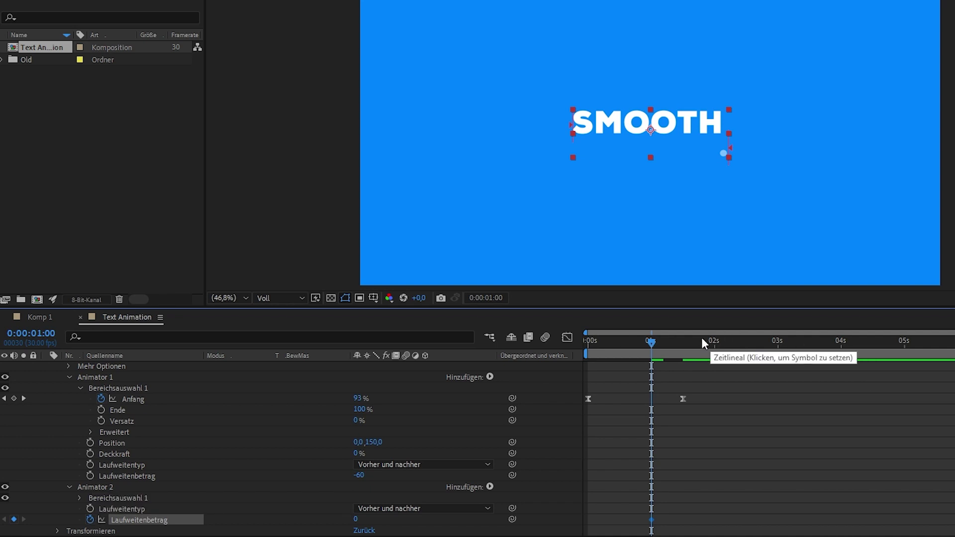
pyautogui.moveTo(702, 340); pyautogui.dragTo(746, 343)
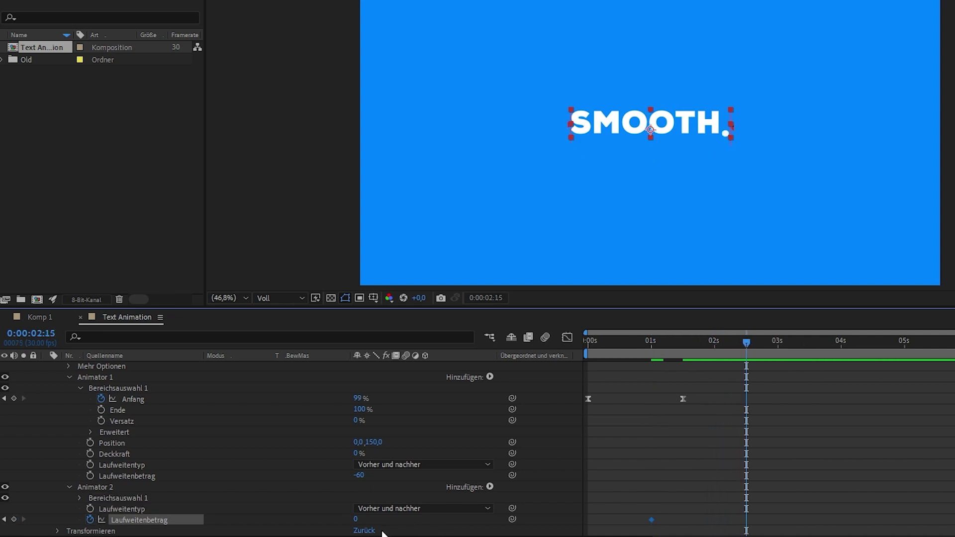
pyautogui.click(357, 519)
pyautogui.write('20')
pyautogui.press('Return')
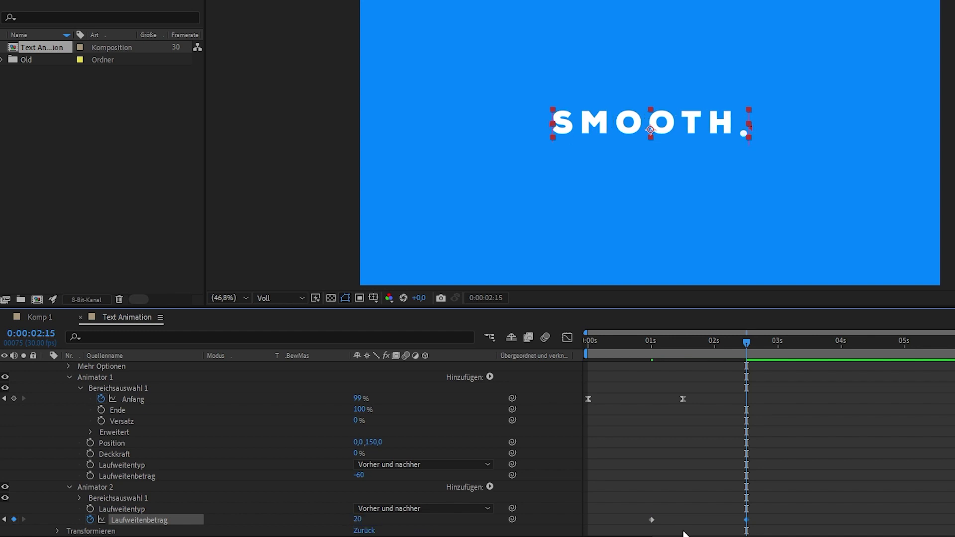
pyautogui.moveTo(610, 498); pyautogui.dragTo(497, 489)
pyautogui.press('F9')
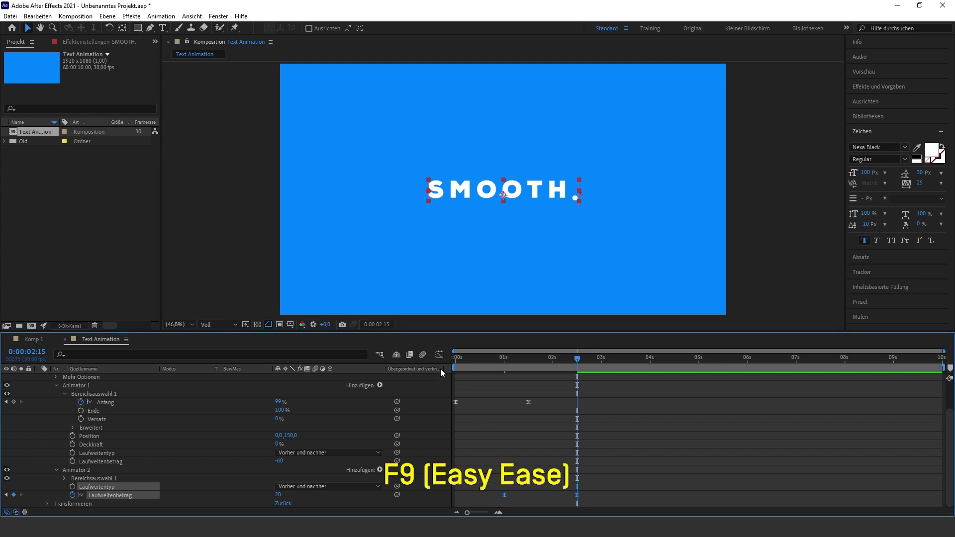
# - Give both tracking keyframes 100% ease influence in the Graph Editor's speed curve
pyautogui.click(439, 355)
pyautogui.moveTo(593, 476)
pyautogui.mouseDown()
pyautogui.moveTo(495, 473)
pyautogui.moveTo(530, 484)
pyautogui.mouseUp()
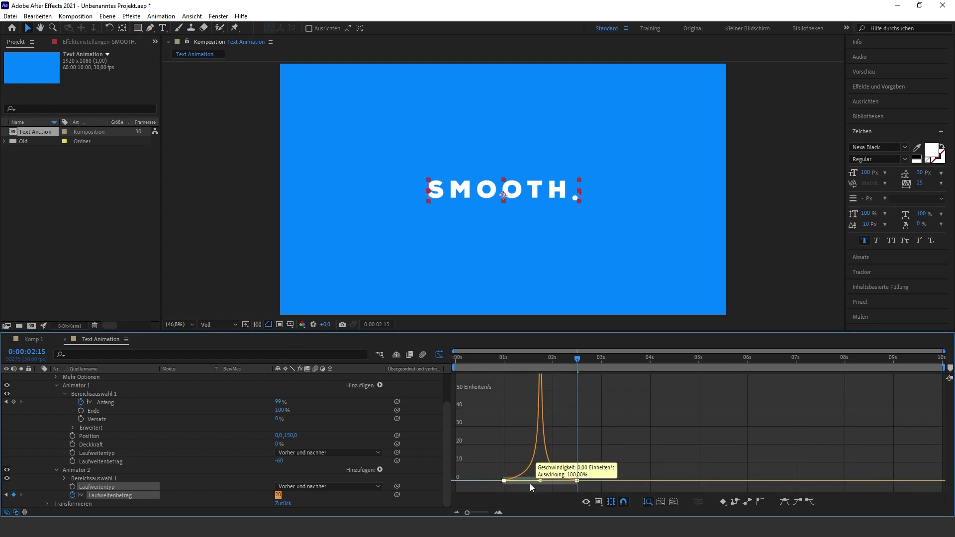
pyautogui.click(439, 356)
# - Preview the animation from the start, then collapse the SMOOTH. layer's properties
pyautogui.press('Home')
pyautogui.press('space')
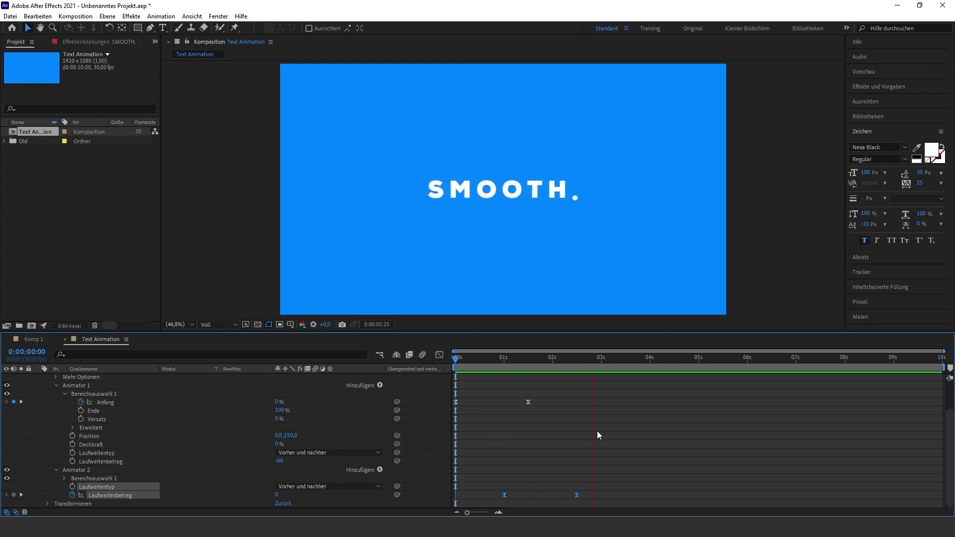
pyautogui.press('space')
pyautogui.click(45, 386)
pyautogui.click(38, 378)
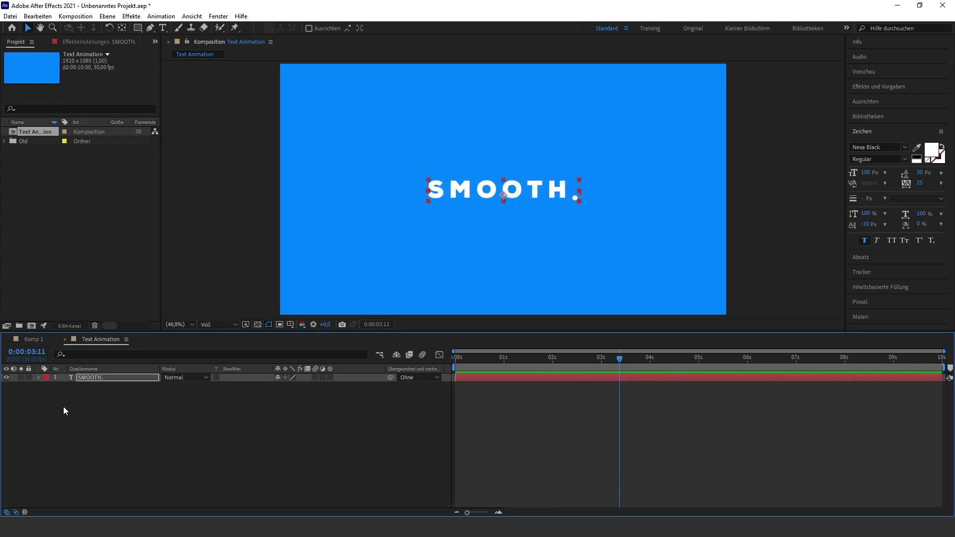
# - Create a new magenta (FF04F6) solid layer for the background
pyautogui.click(112, 421)
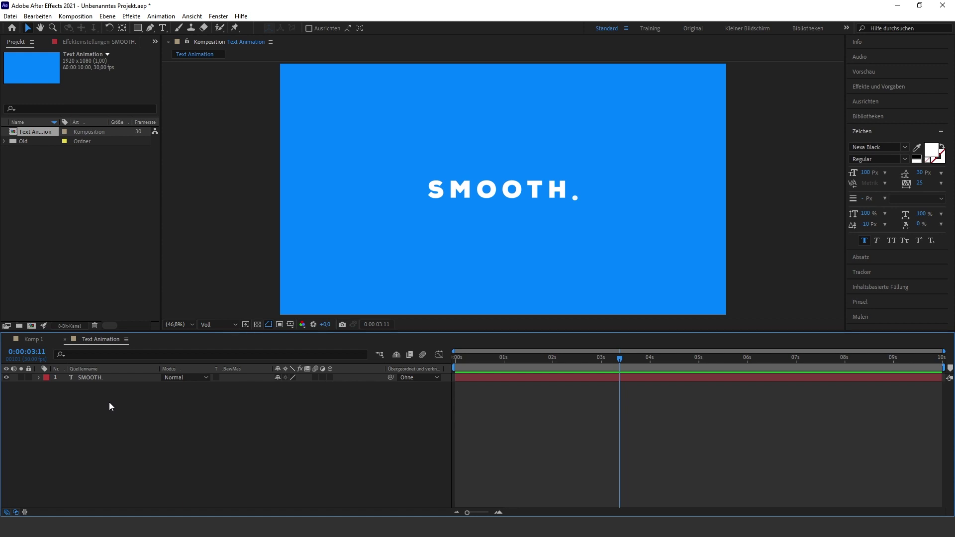
pyautogui.rightClick(109, 403)
pyautogui.moveTo(141, 406)
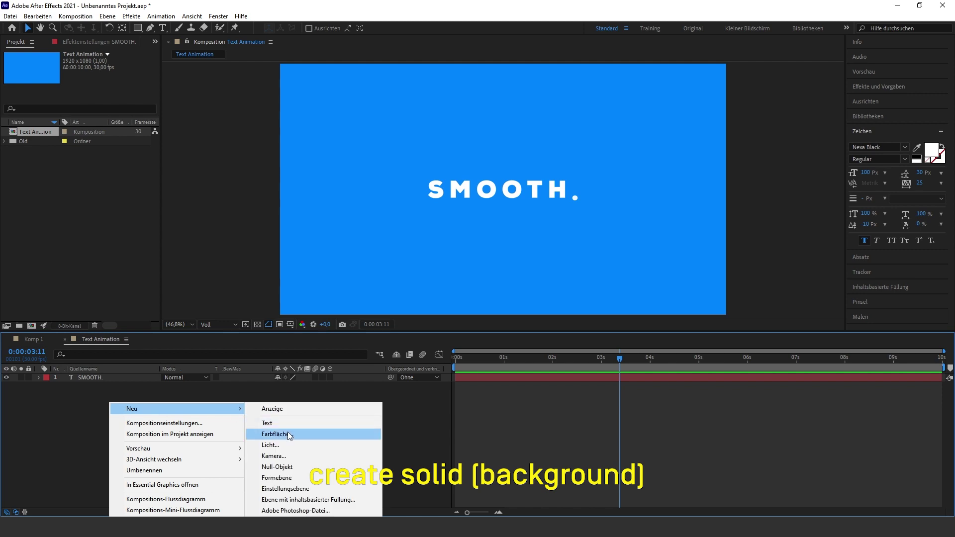
pyautogui.click(298, 431)
pyautogui.click(323, 345)
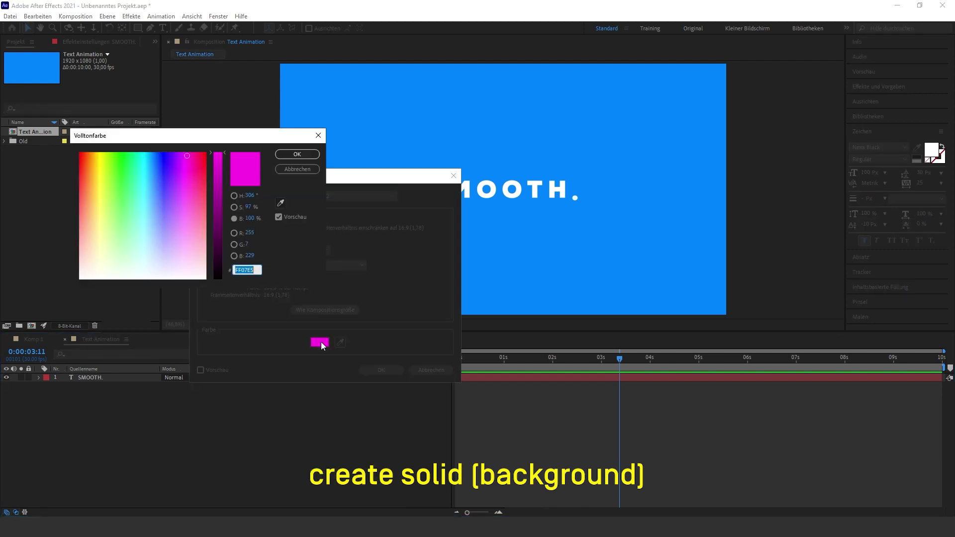
pyautogui.click(188, 156)
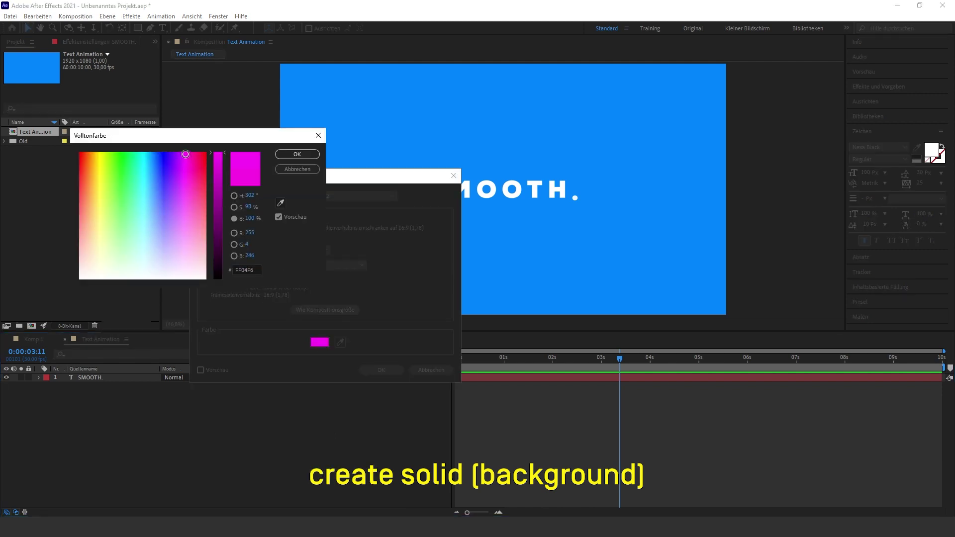
pyautogui.click(297, 154)
pyautogui.click(390, 370)
# - Move the magenta solid below the SMOOTH. text layer and reselect the text layer
pyautogui.moveTo(105, 378); pyautogui.dragTo(123, 396)
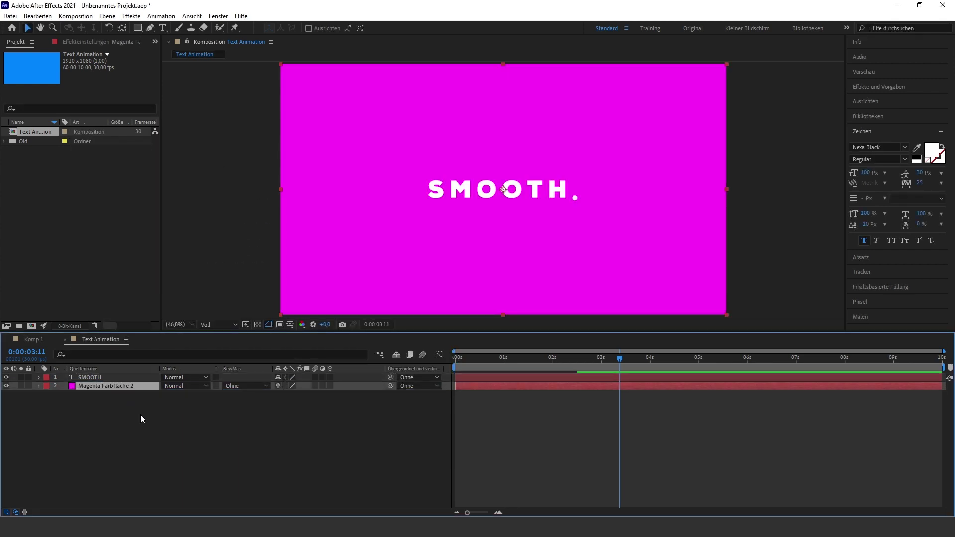
pyautogui.click(141, 414)
pyautogui.click(100, 378)
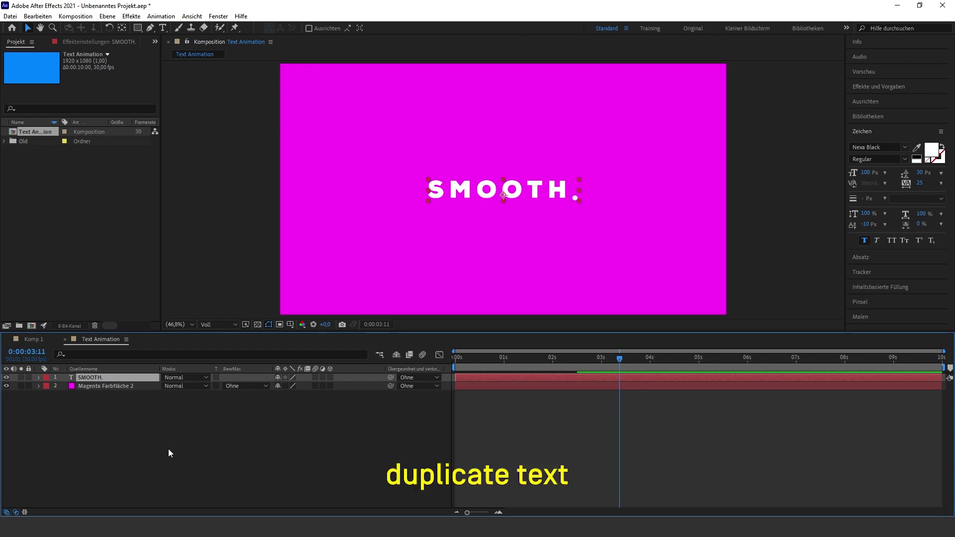
# - Duplicate the text layer, move SMOOTH. 2 beneath the original, and set its font size to 700
pyautogui.hotkey('ctrl', 'd')
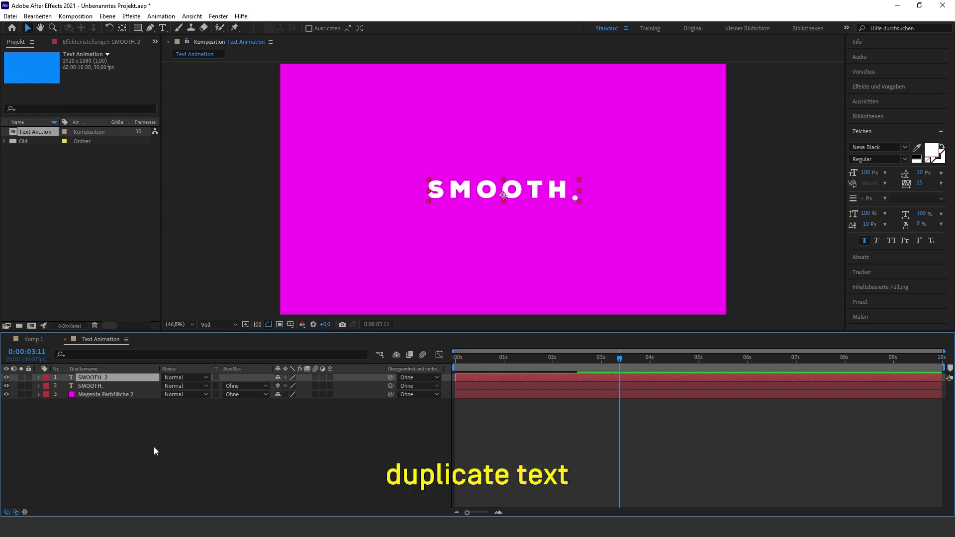
pyautogui.hotkey('ctrl', 't')
pyautogui.moveTo(103, 376); pyautogui.dragTo(102, 388)
pyautogui.doubleClick(102, 386)
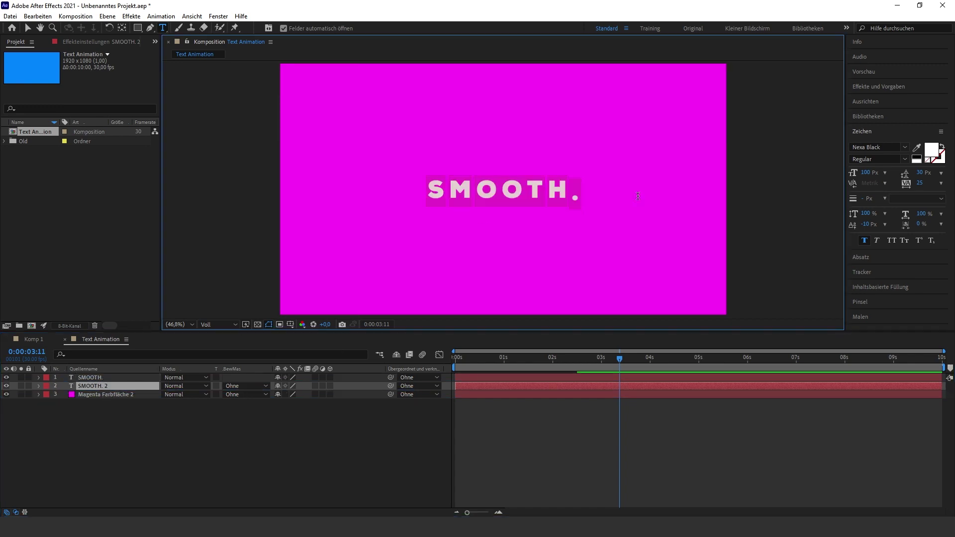
pyautogui.click(866, 173)
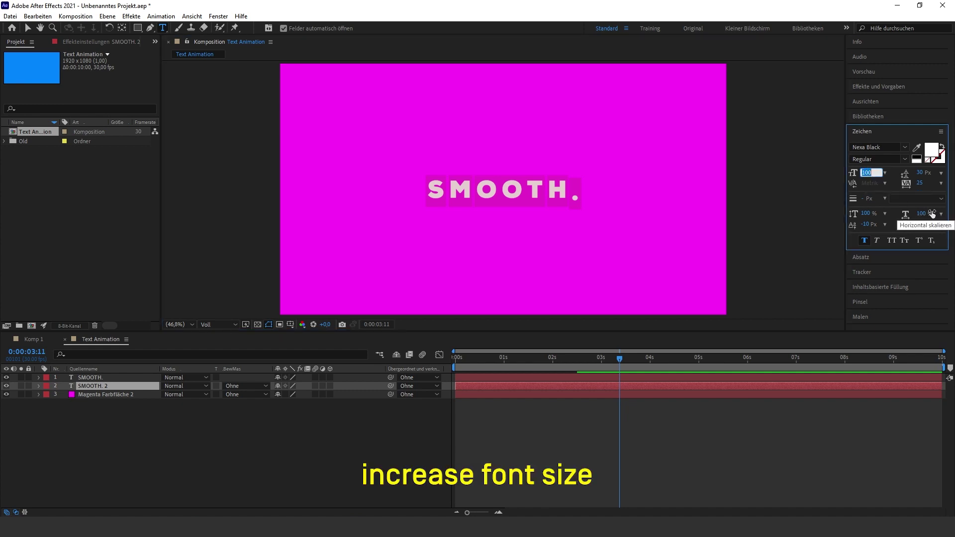
pyautogui.write('700 Px')
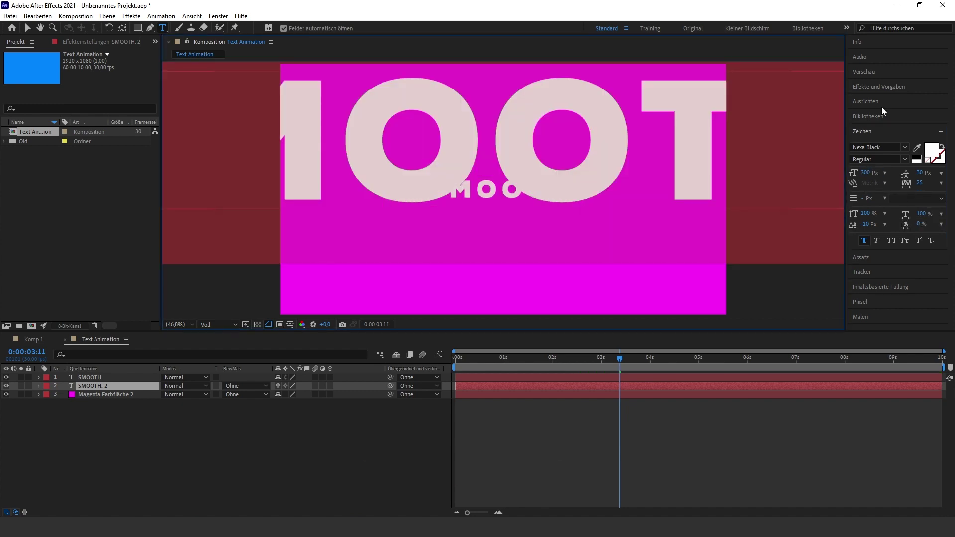
# - Centre the oversized SMOOTH. 2 text horizontally and vertically in the composition
pyautogui.click(875, 103)
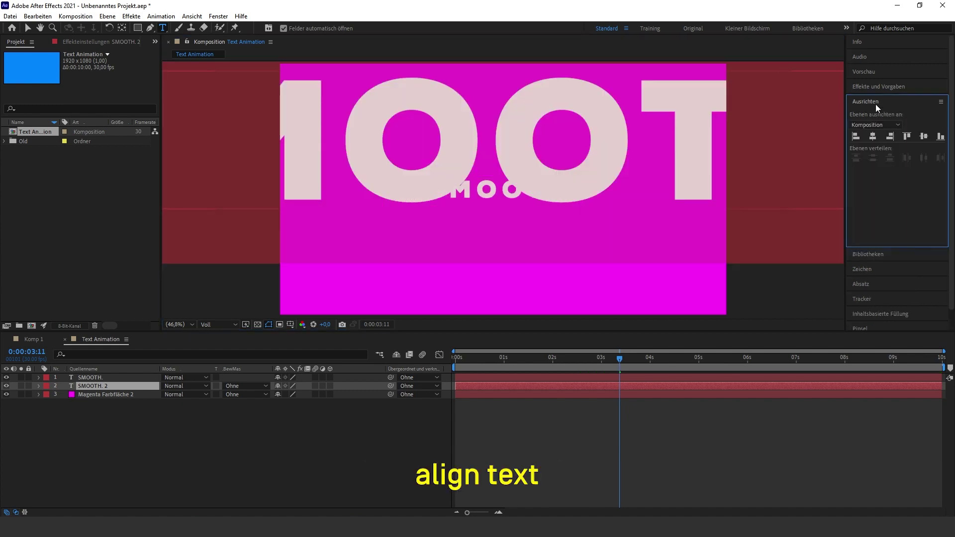
pyautogui.click(874, 137)
pyautogui.click(924, 137)
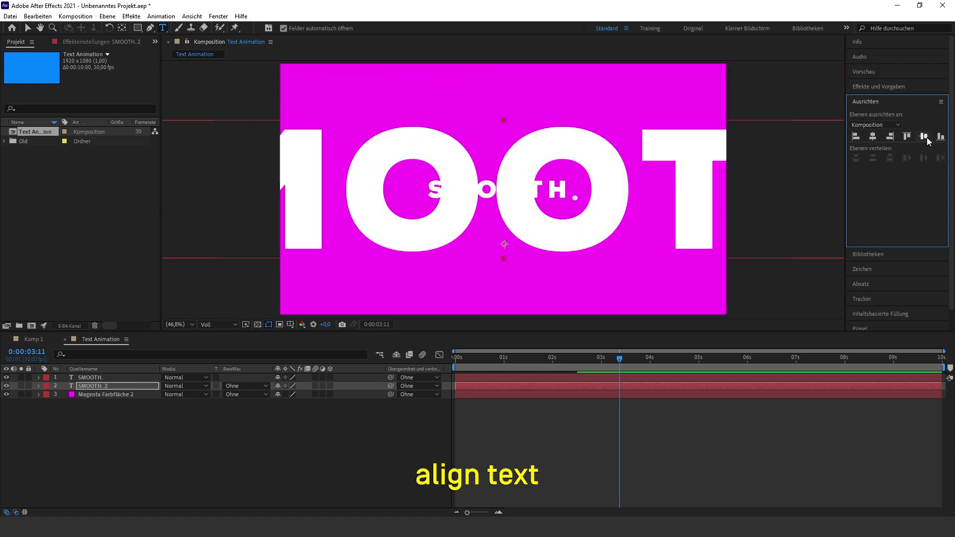
pyautogui.click(871, 269)
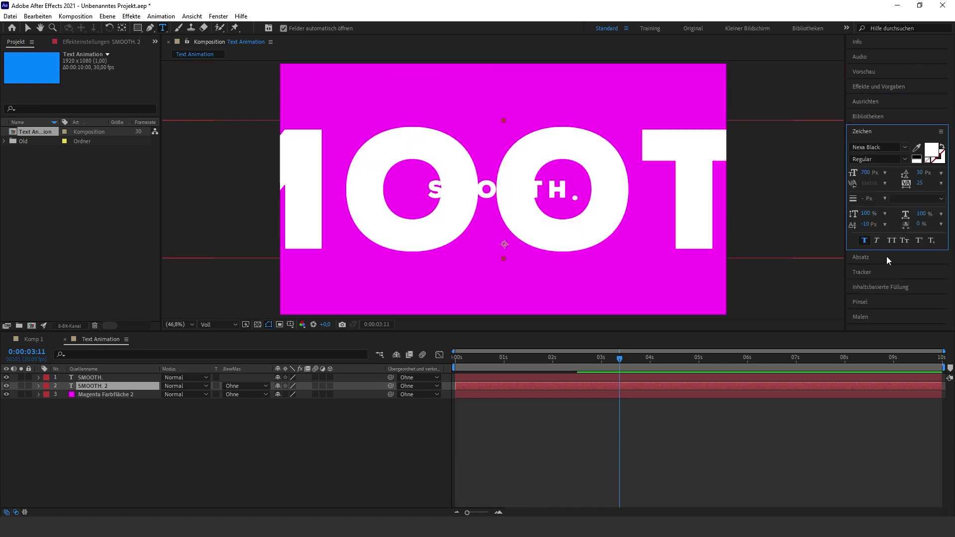
# - Colour the SMOOTH. 2 text fill with magenta sampled from the background
pyautogui.click(921, 152)
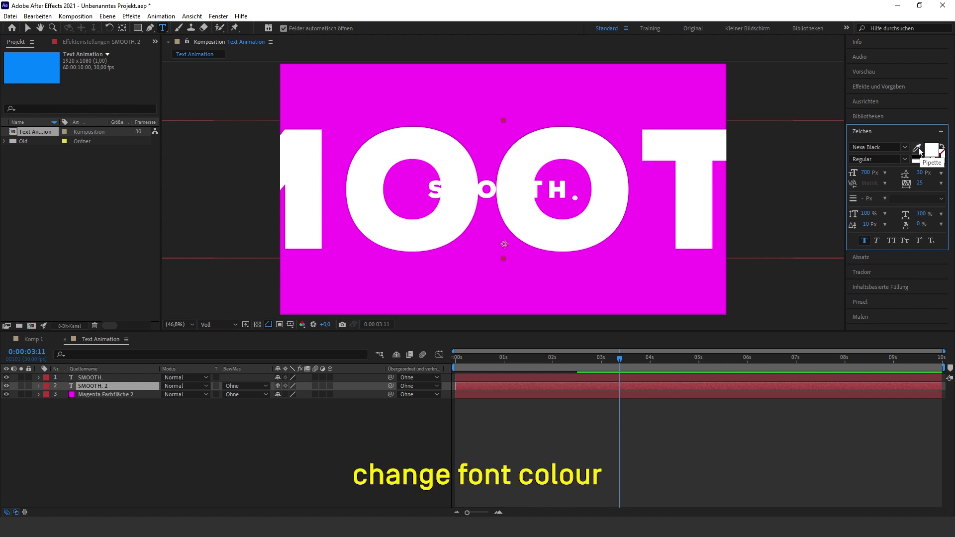
pyautogui.click(577, 90)
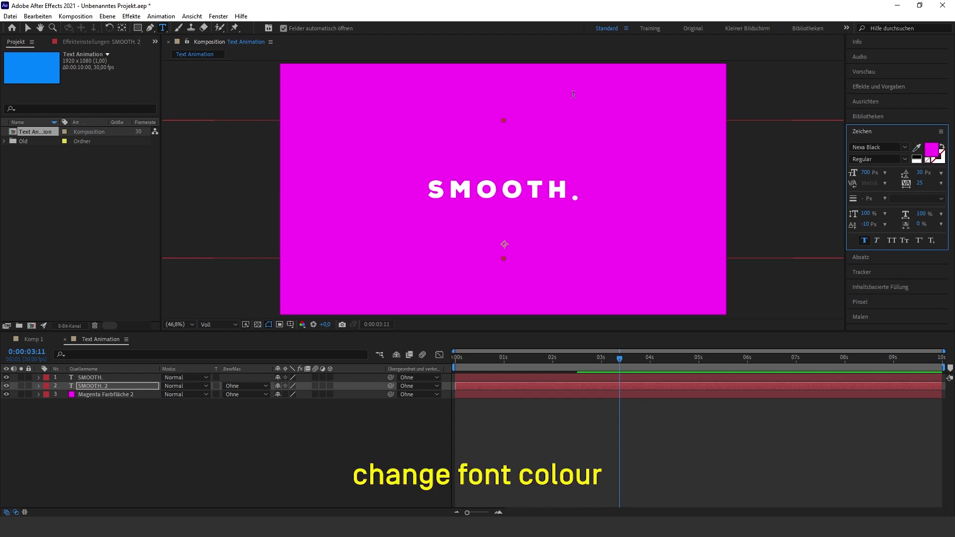
pyautogui.click(325, 427)
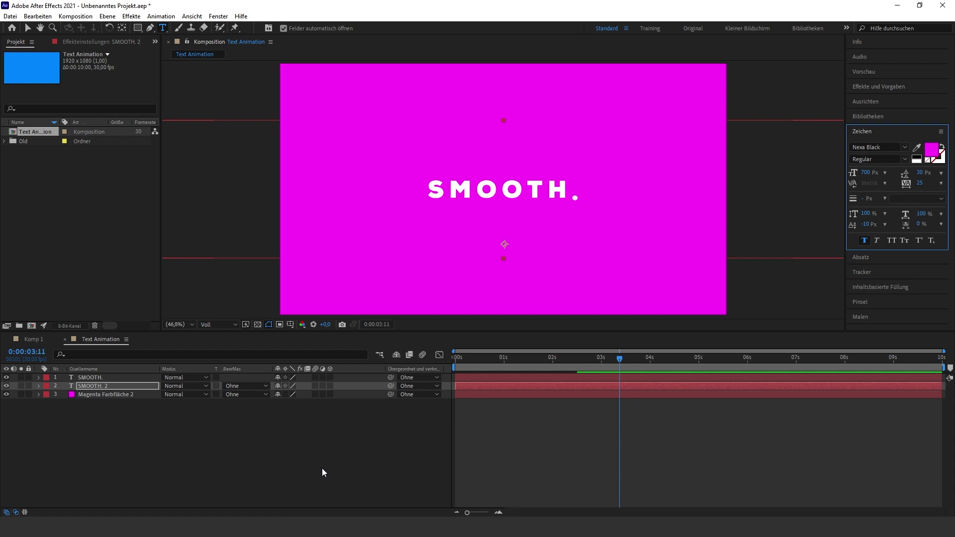
pyautogui.click(891, 89)
pyautogui.write('schlag')
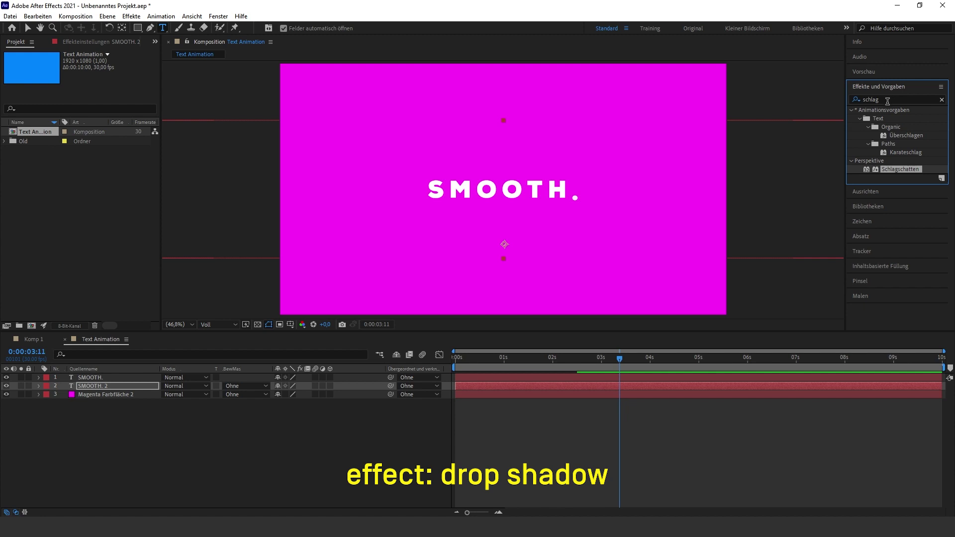
# - Apply a Schlagschatten drop shadow to SMOOTH. 2 with distance 0 and softness 200
pyautogui.moveTo(901, 169); pyautogui.dragTo(104, 386)
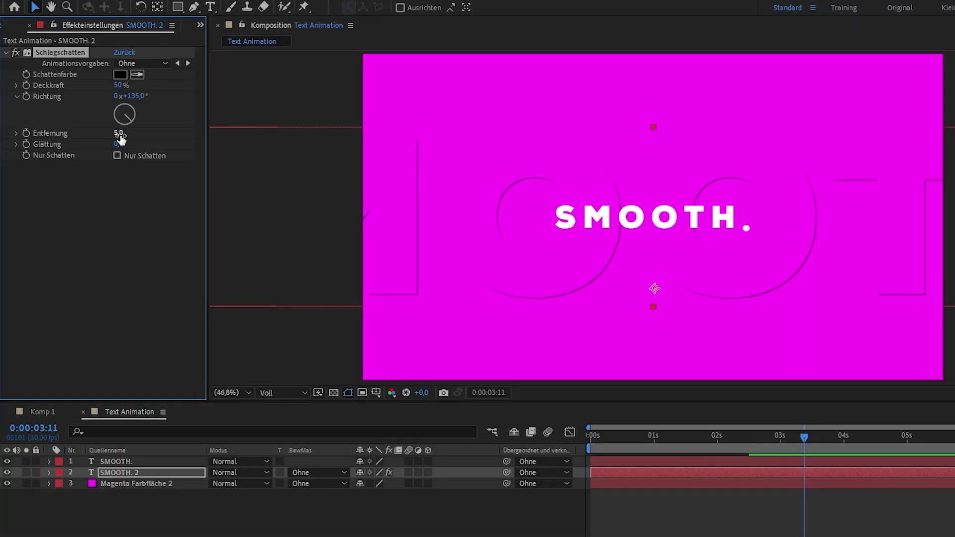
pyautogui.moveTo(120, 139); pyautogui.dragTo(106, 137)
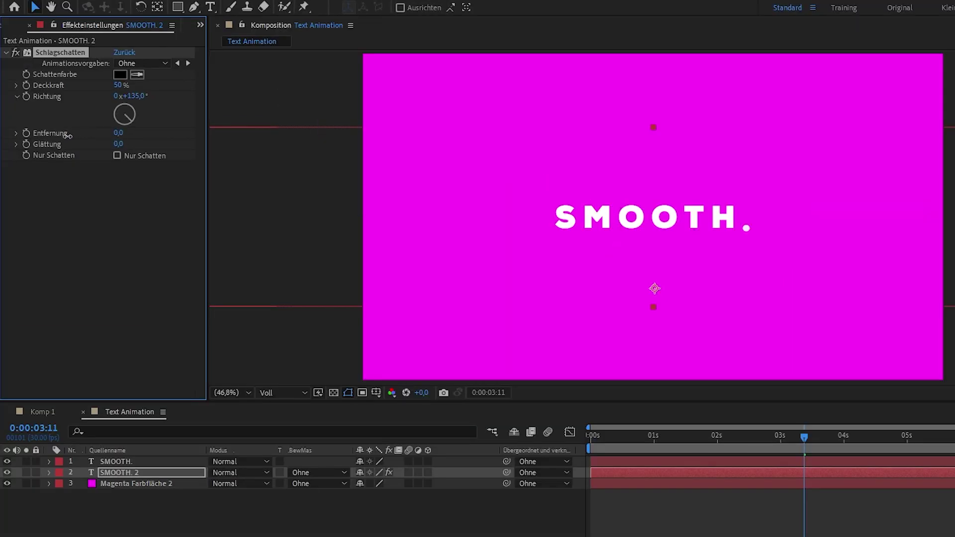
pyautogui.click(118, 144)
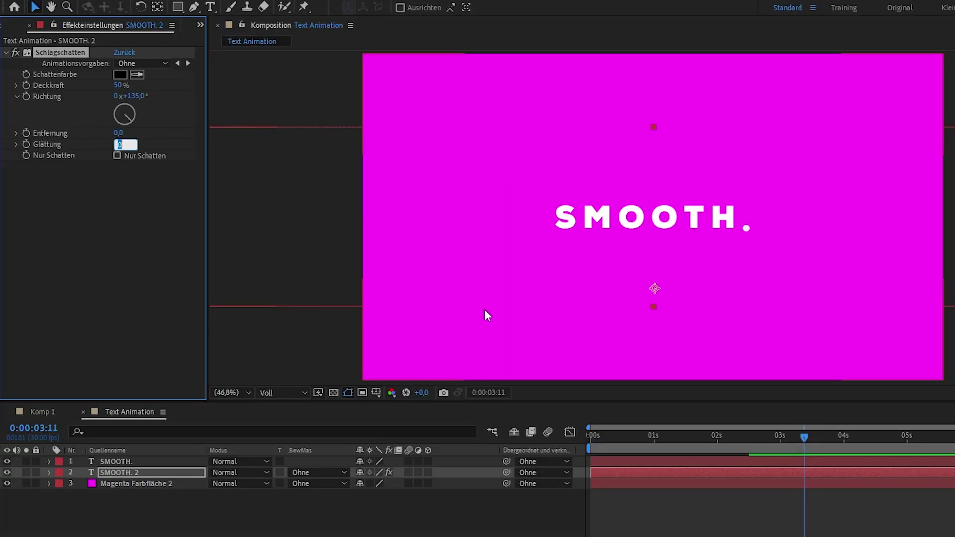
pyautogui.write('200')
pyautogui.press('Return')
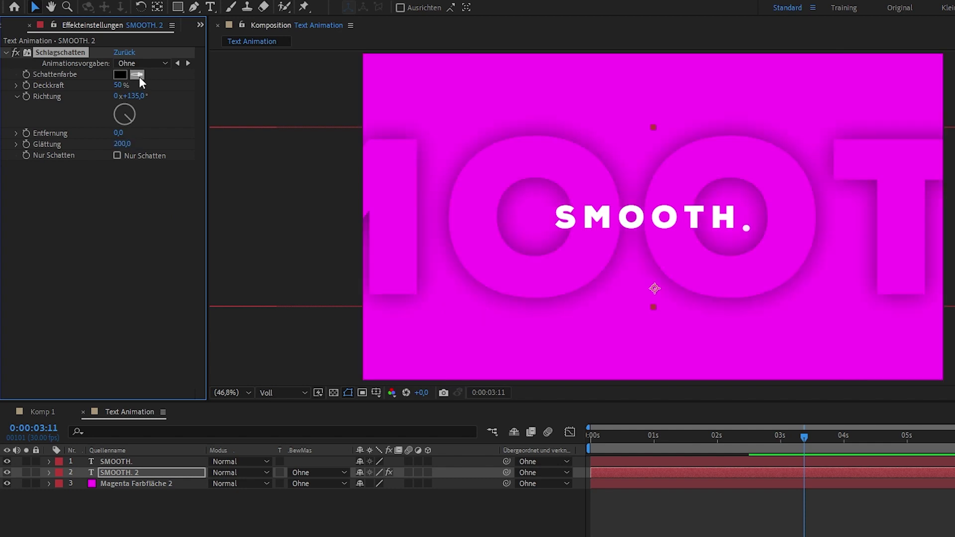
# - Set the shadow colour to a slightly darker magenta sampled from the background
pyautogui.click(139, 75)
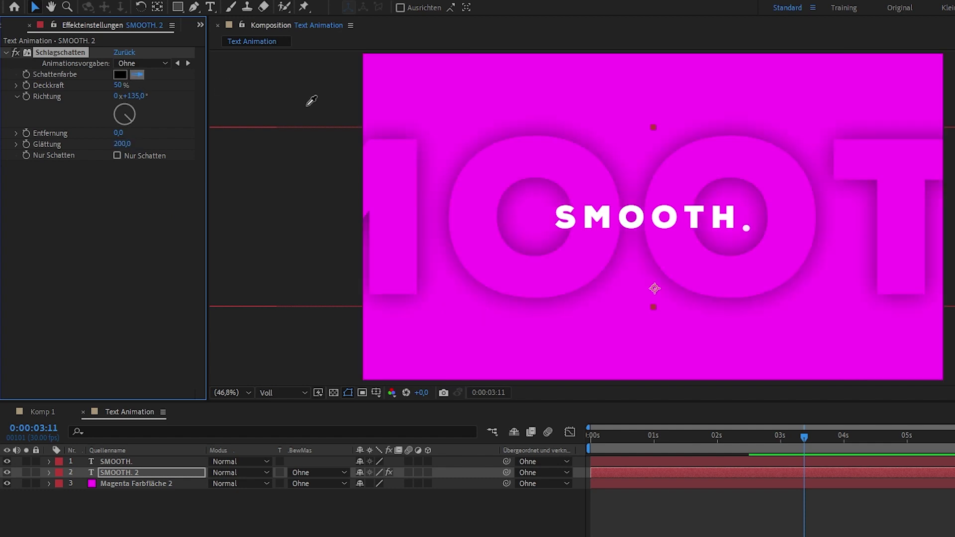
pyautogui.click(576, 87)
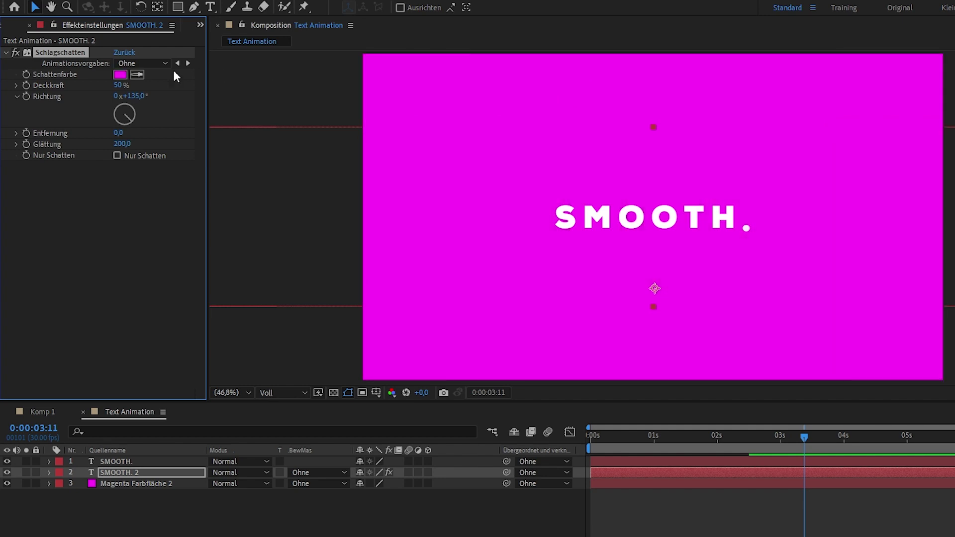
pyautogui.click(120, 75)
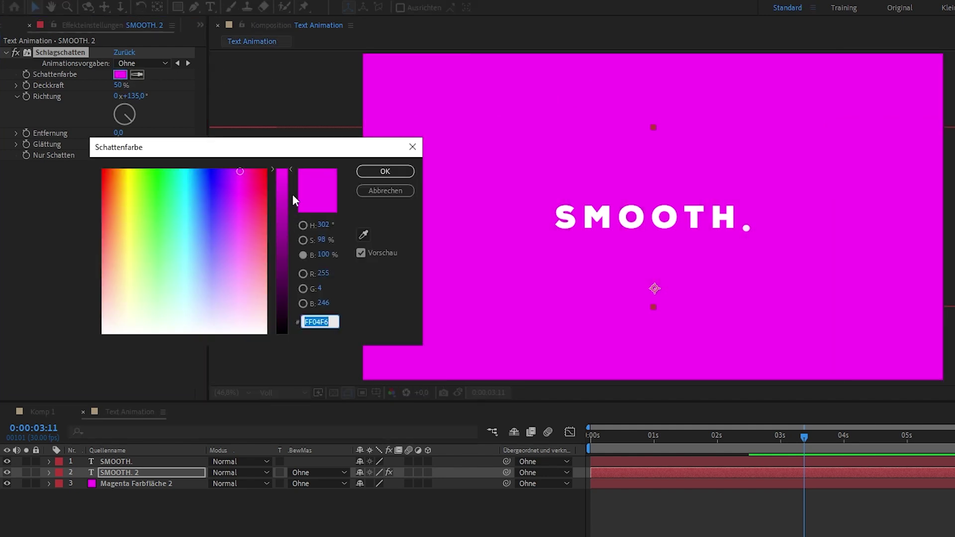
pyautogui.moveTo(291, 168); pyautogui.dragTo(291, 248)
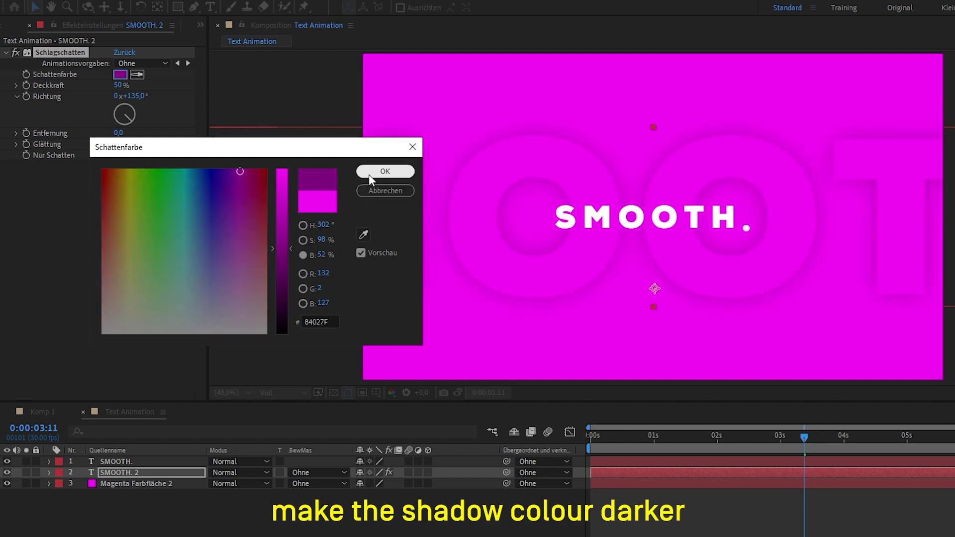
pyautogui.click(368, 175)
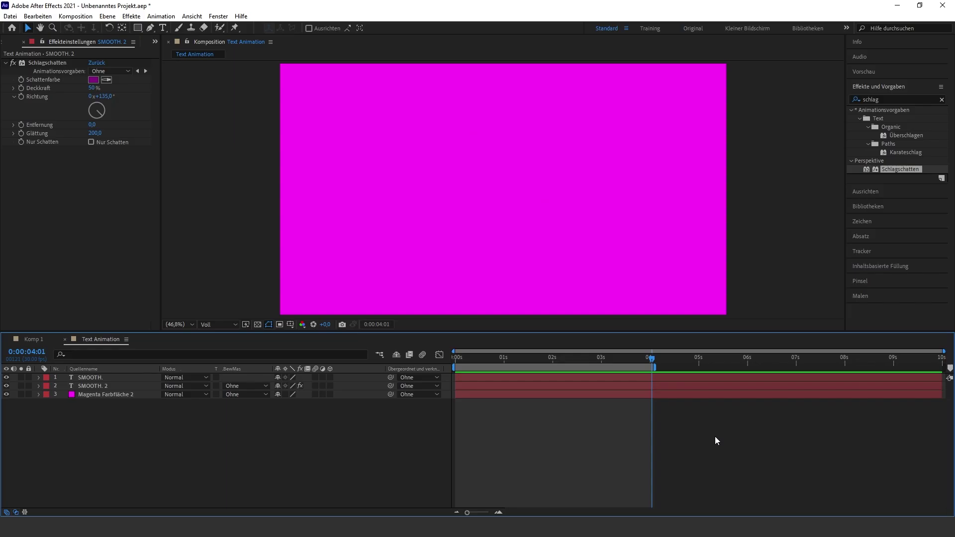